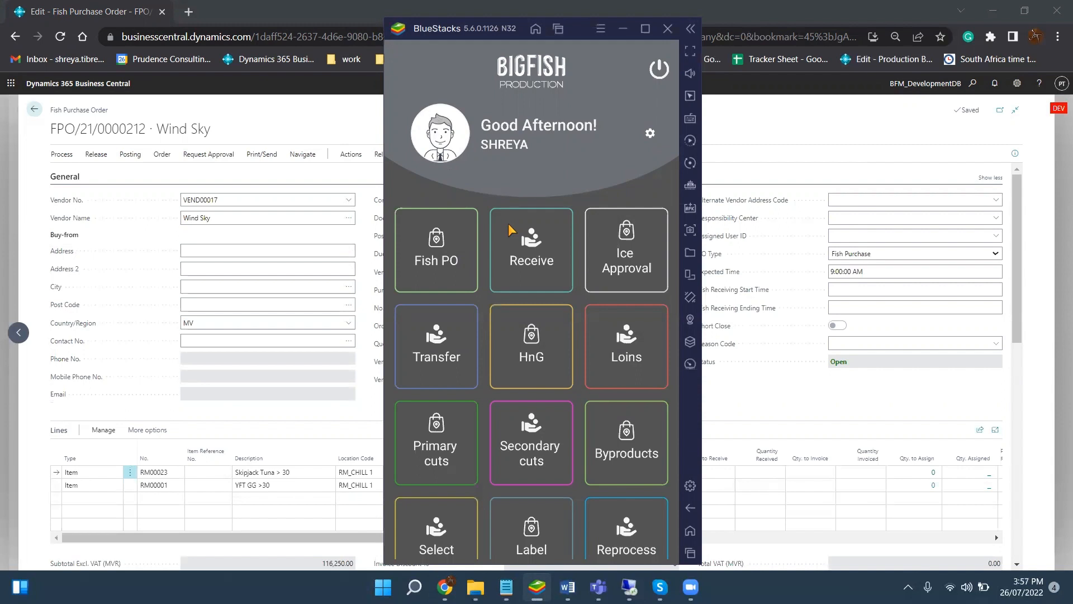
Open the pending Wind Sky fish purchase order for receiving.
left_click(532, 268)
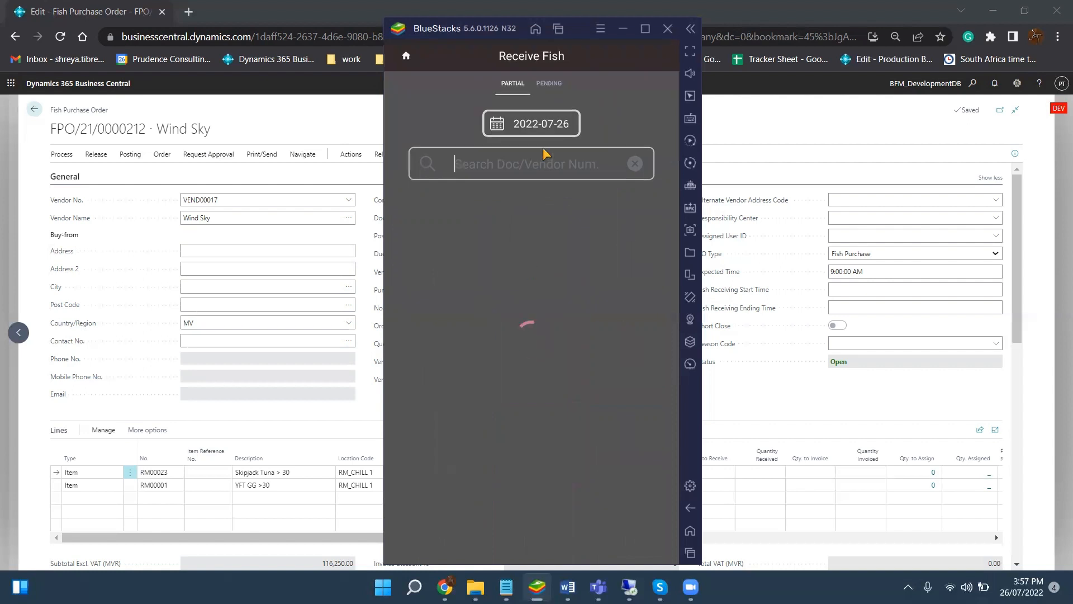
left_click(541, 88)
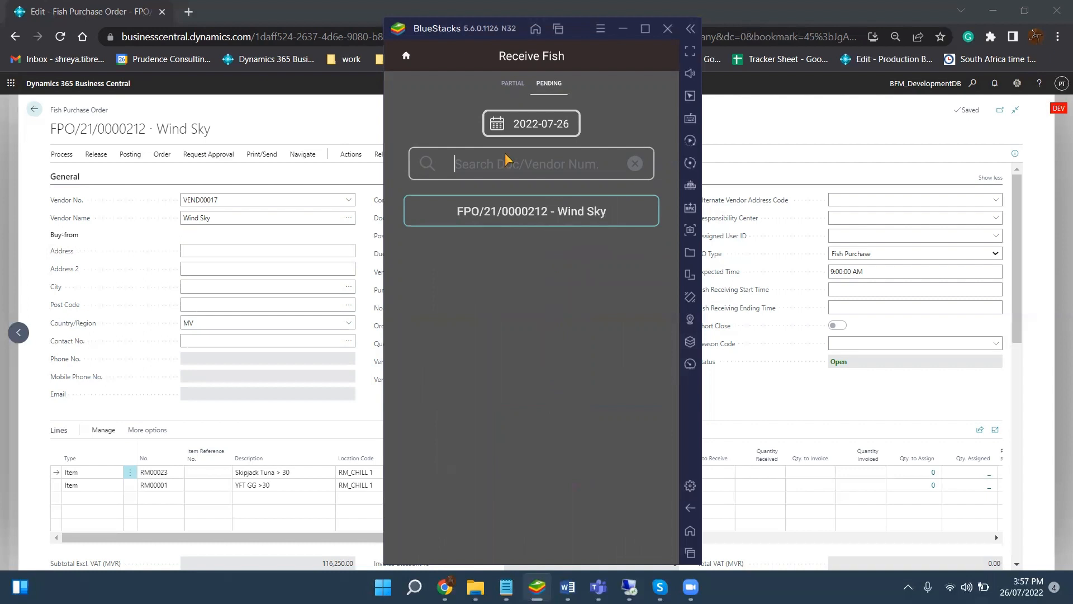
left_click(512, 83)
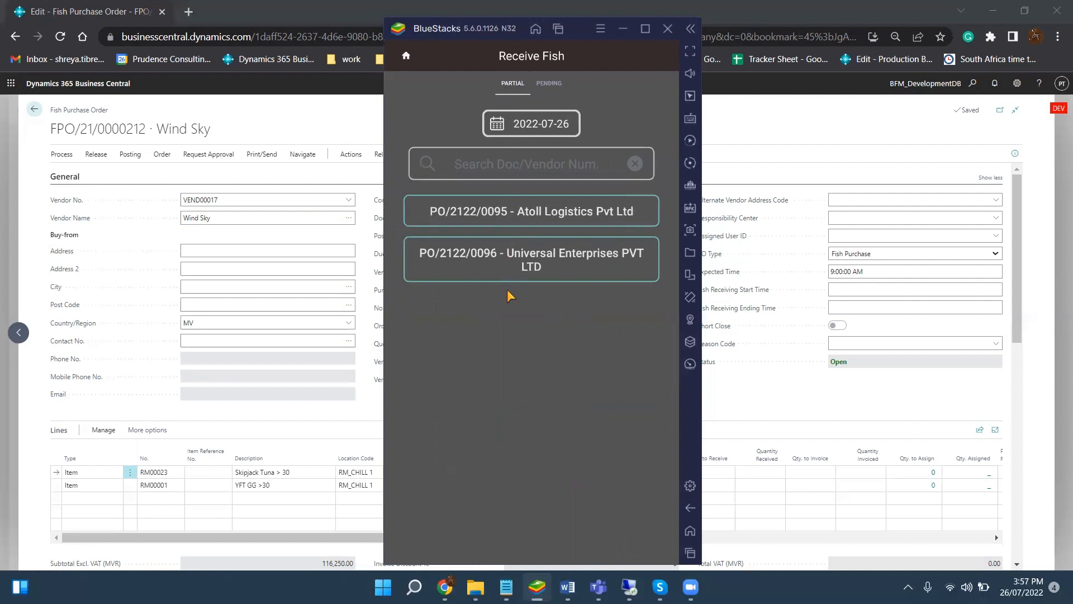
left_click(554, 79)
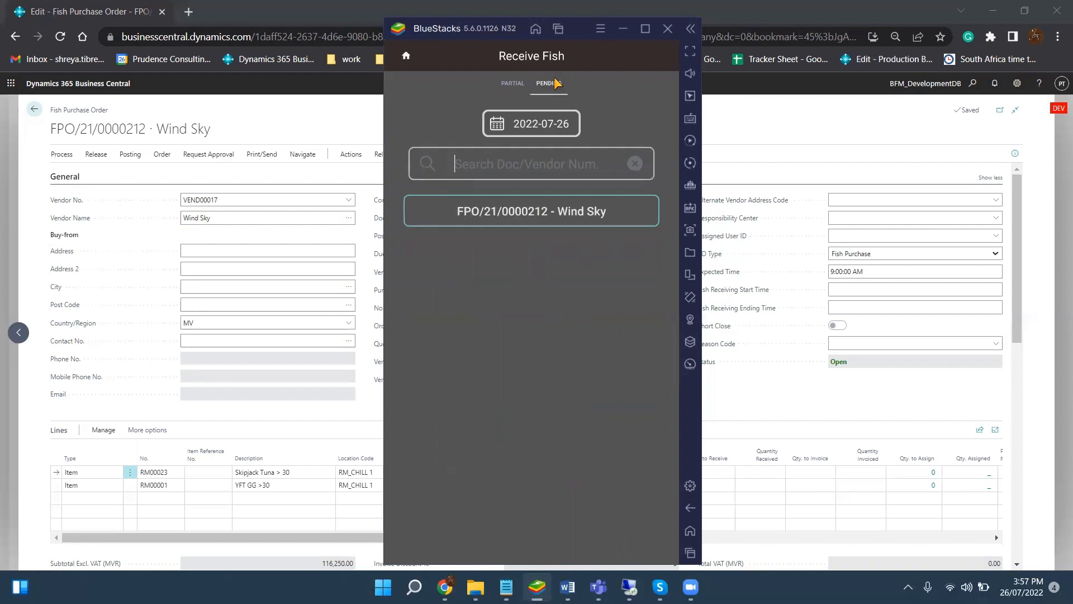
left_click(531, 215)
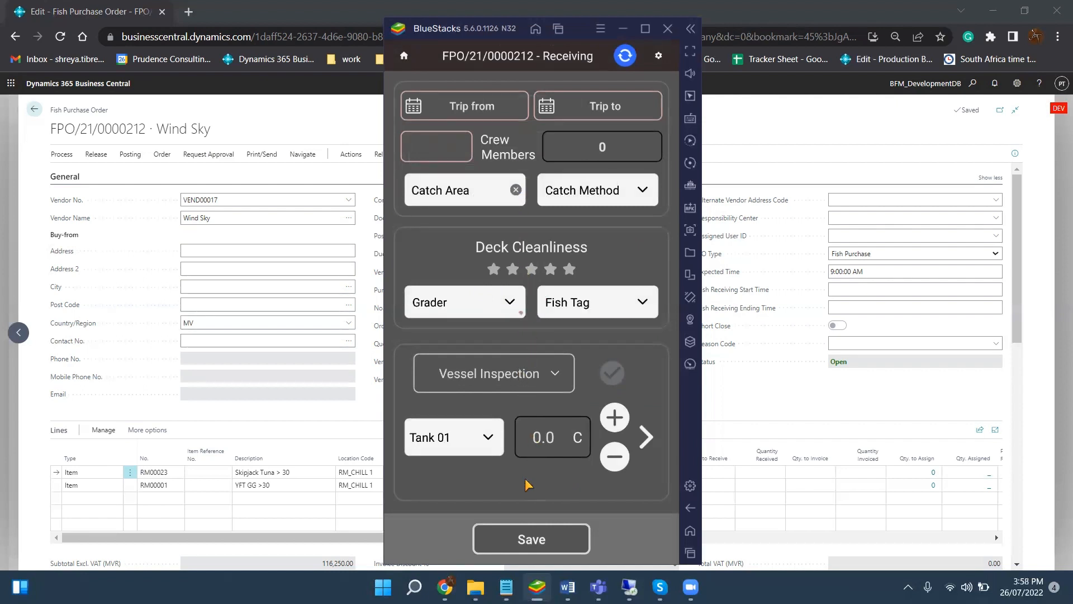
Set the trip dates from 19 July 2022 to 25 July 2022 and the number of crew members to 5.
left_click(505, 116)
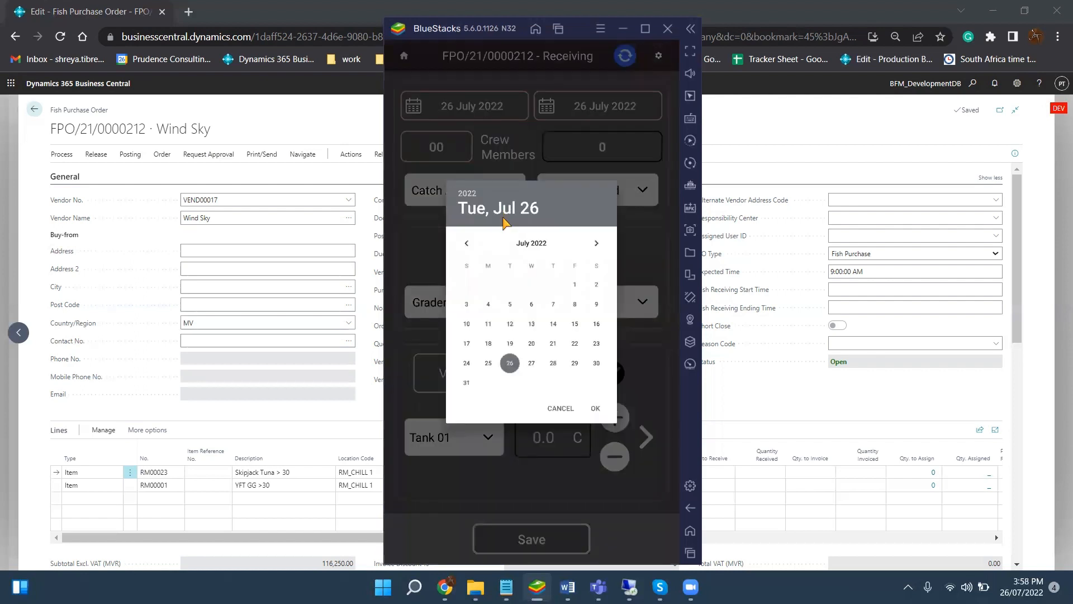
left_click(550, 403)
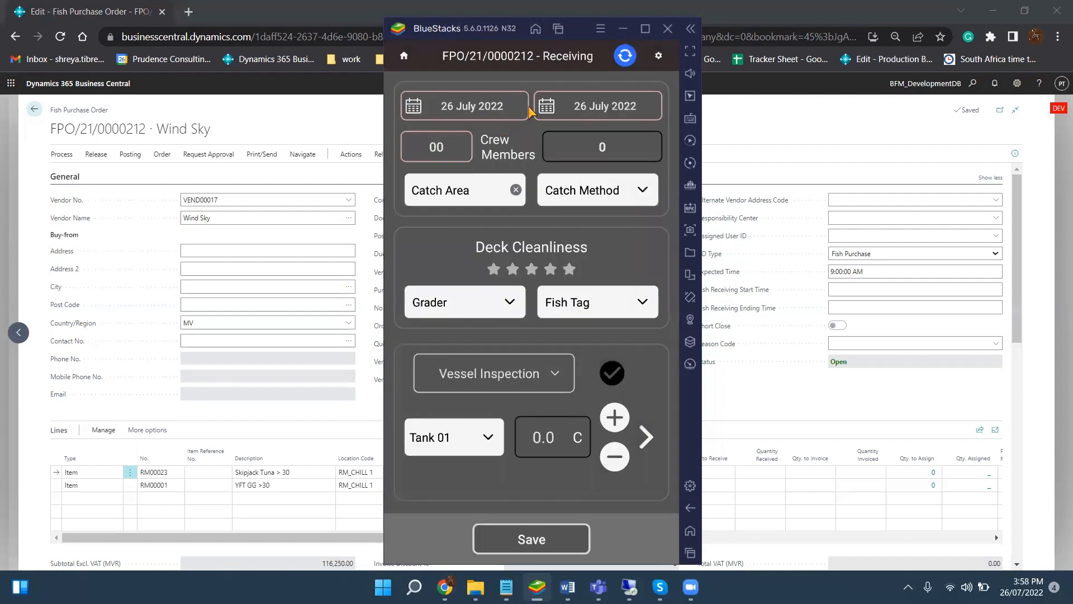
left_click(517, 111)
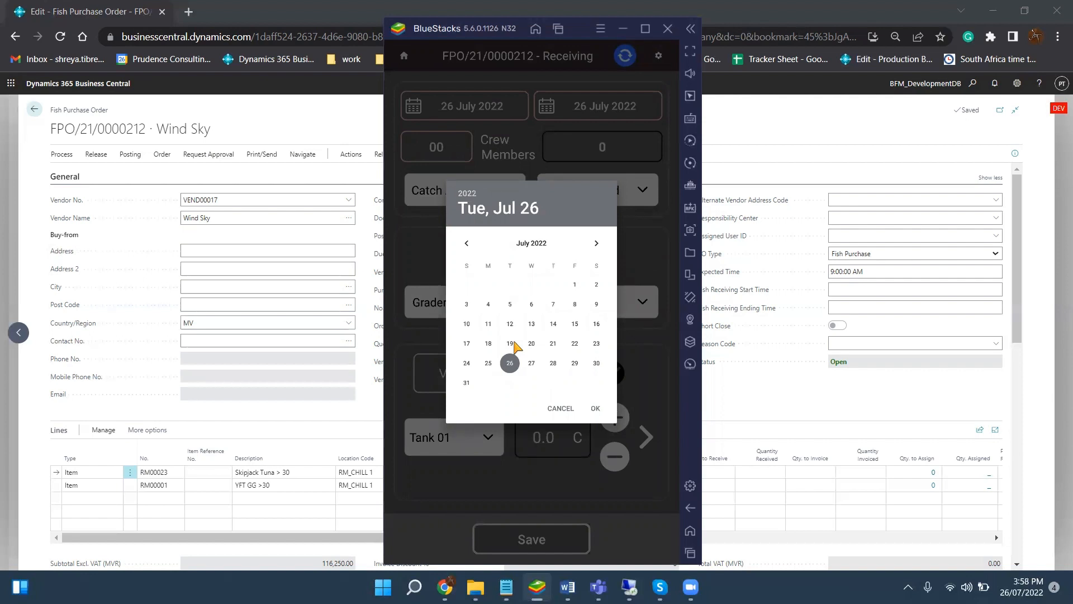
left_click(513, 341)
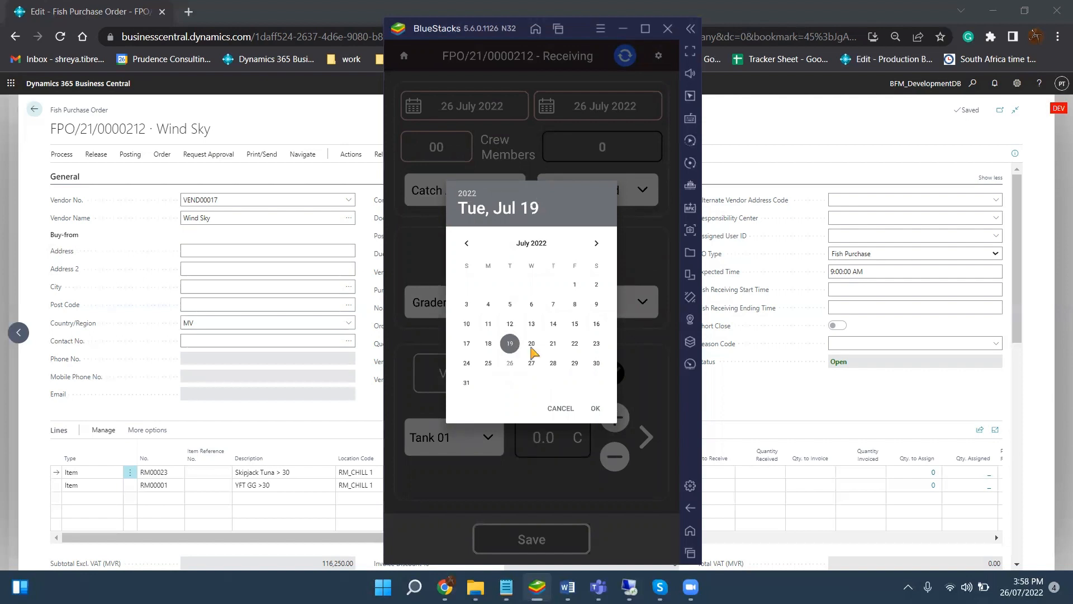
left_click(597, 409)
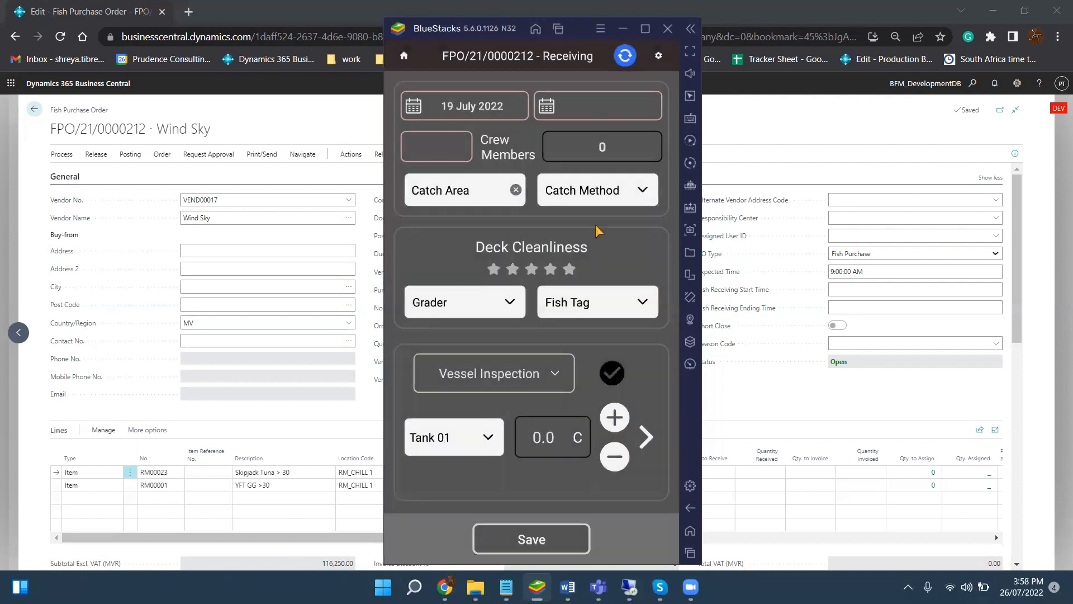
left_click(594, 115)
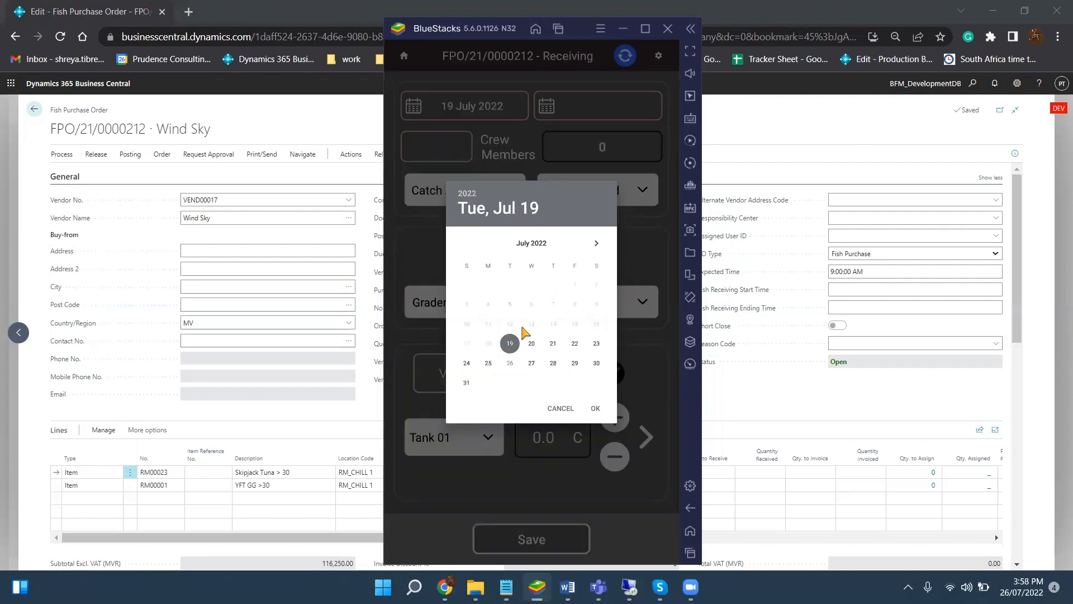
left_click(488, 362)
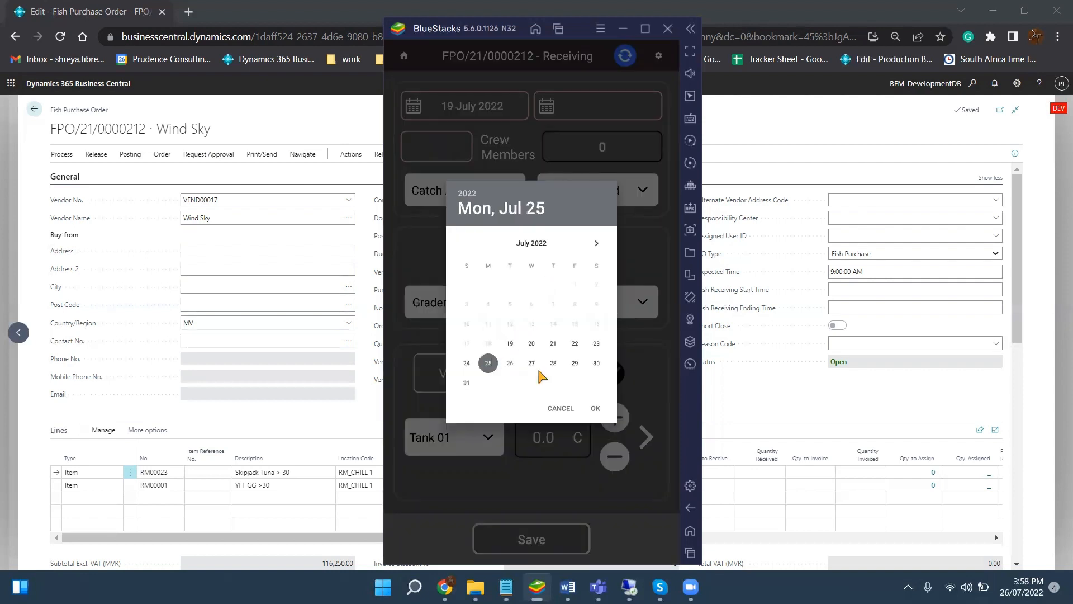
left_click(595, 409)
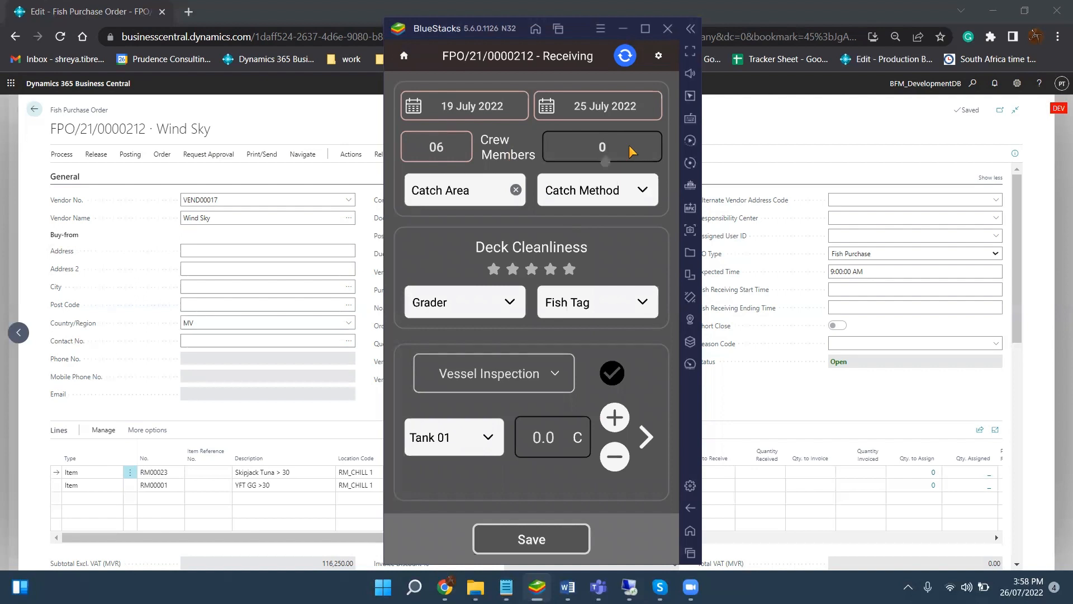
key("BackSpace")
type("5")
Set the catch area to D12 and the catch method to HOOK AND LINE.
left_click(479, 194)
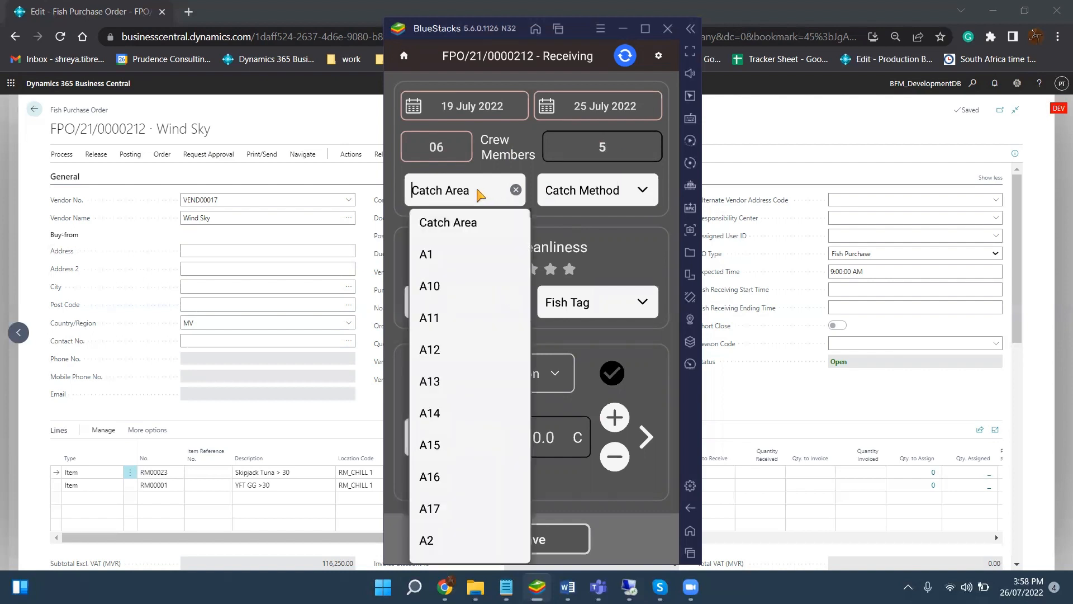
scroll(491, 315, "down", 15)
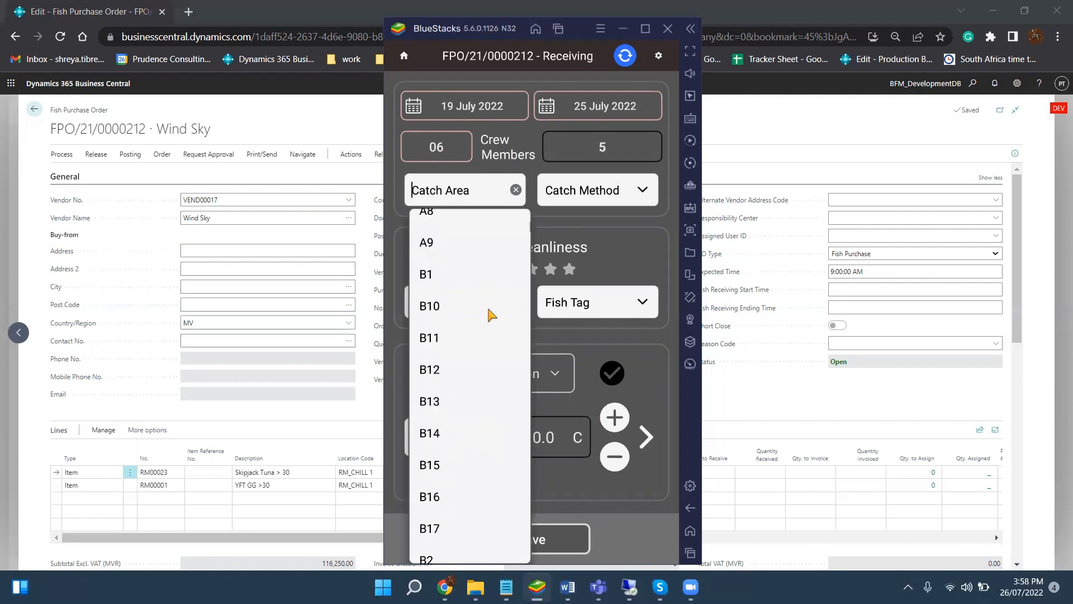
scroll(488, 314, "down", 10)
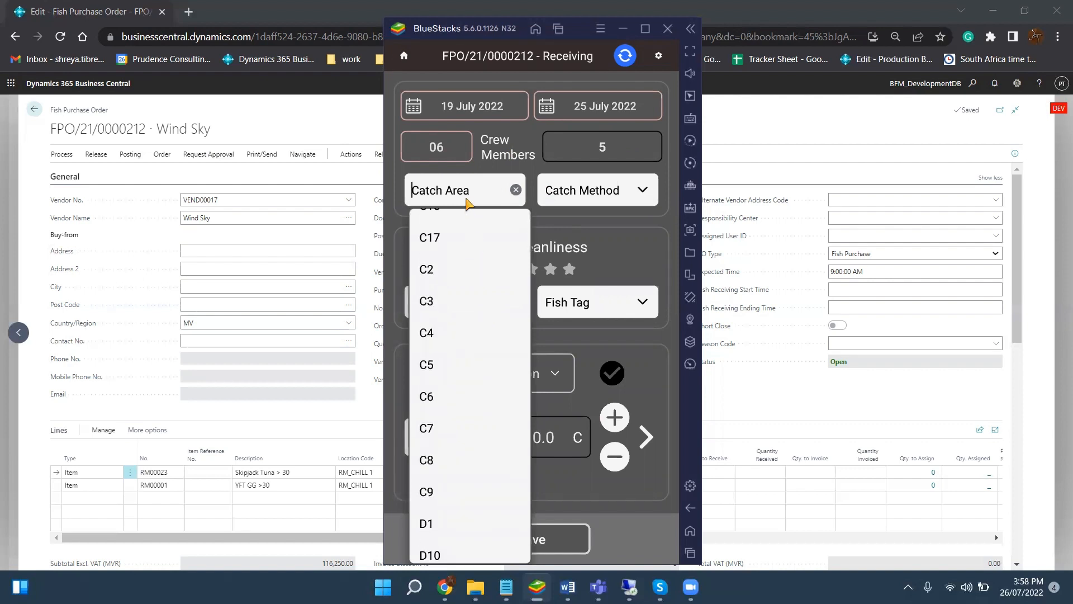
type("d")
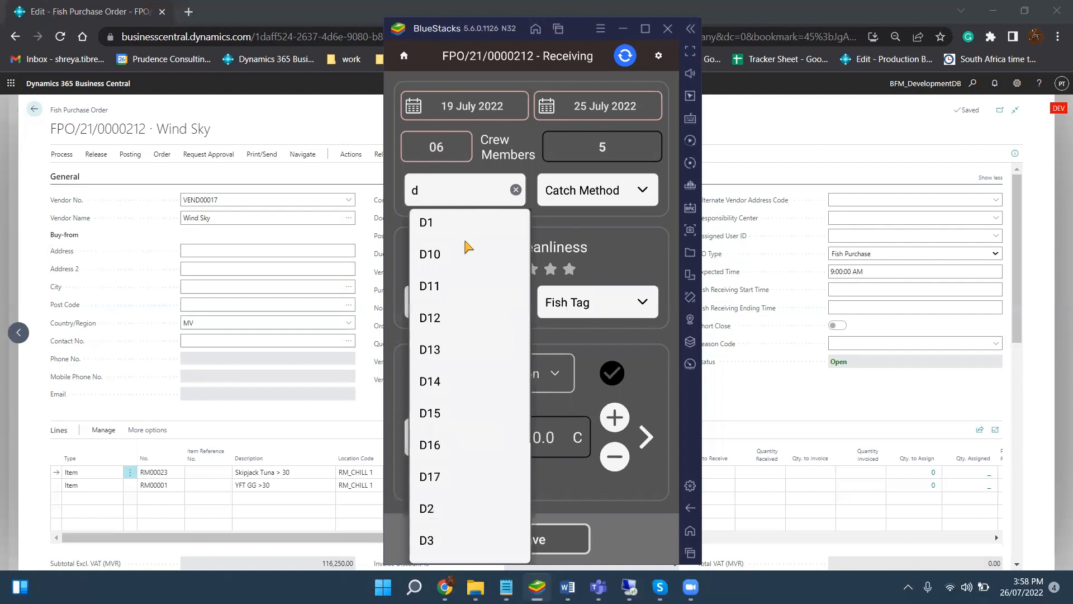
left_click(461, 317)
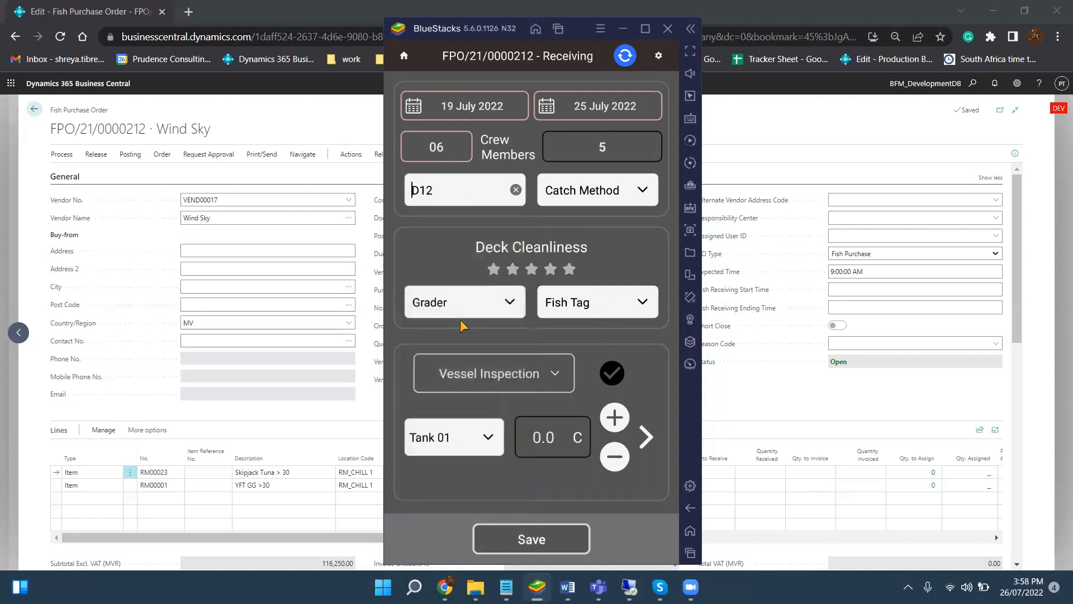
left_click(592, 207)
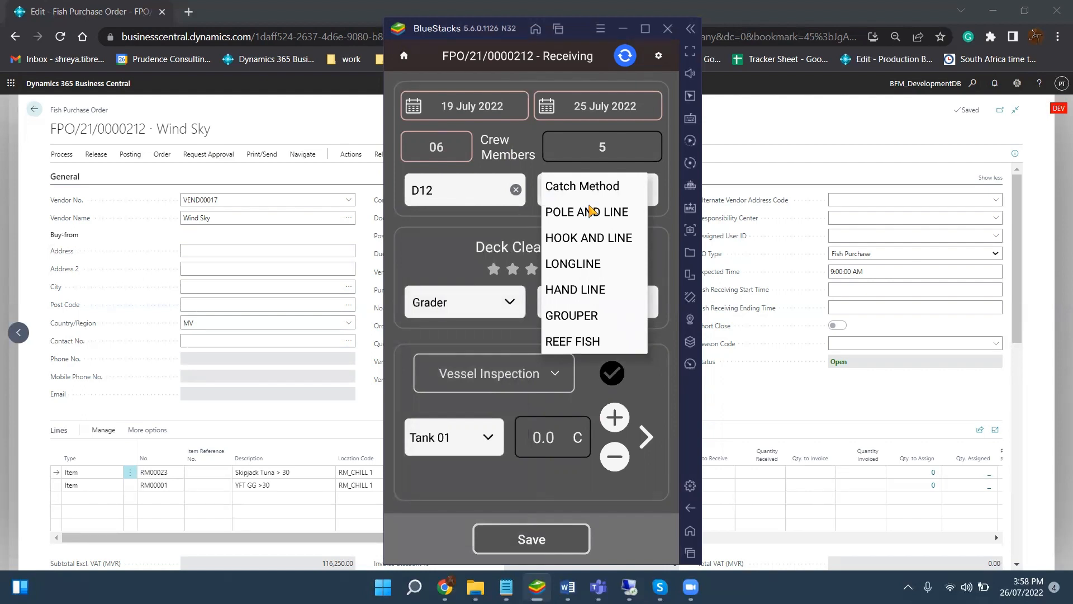
left_click(593, 239)
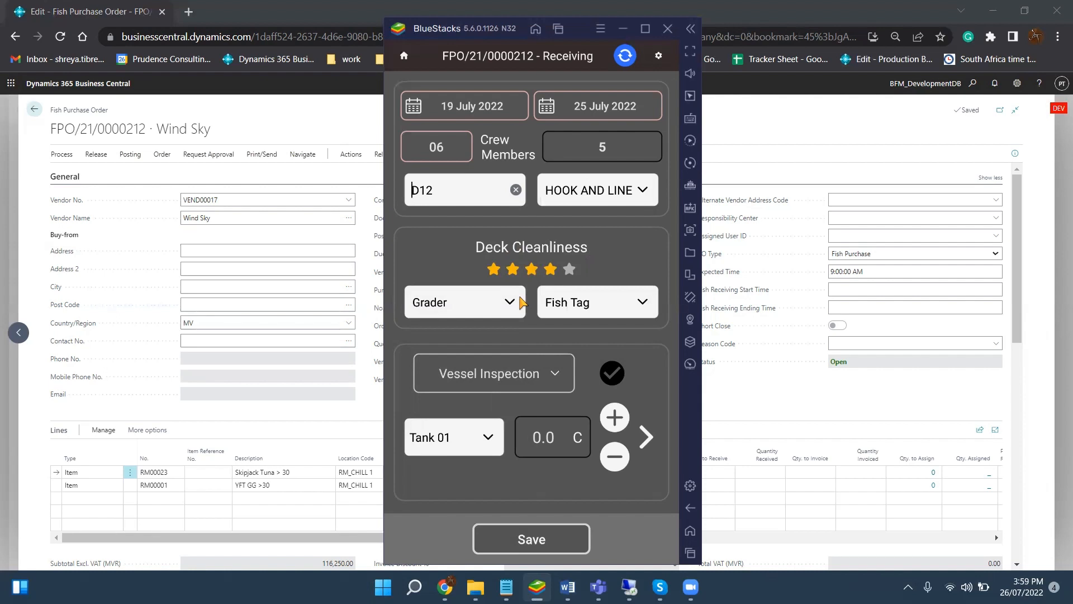
Complete the Deck Cleanliness section with a four-star rating, grader AA and the BLUE fish tag.
left_click(519, 302)
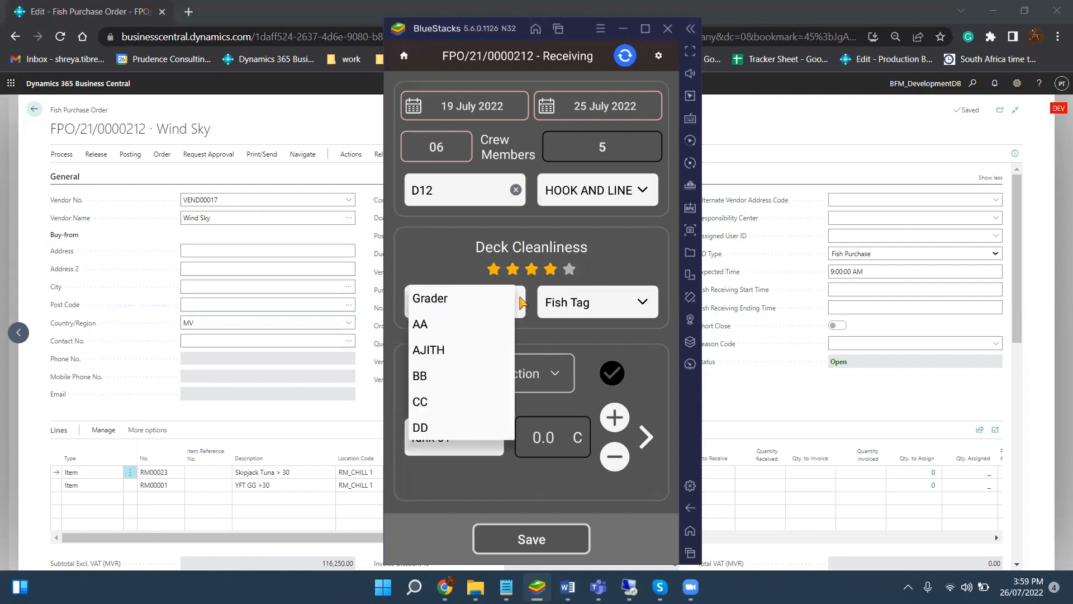
left_click(504, 323)
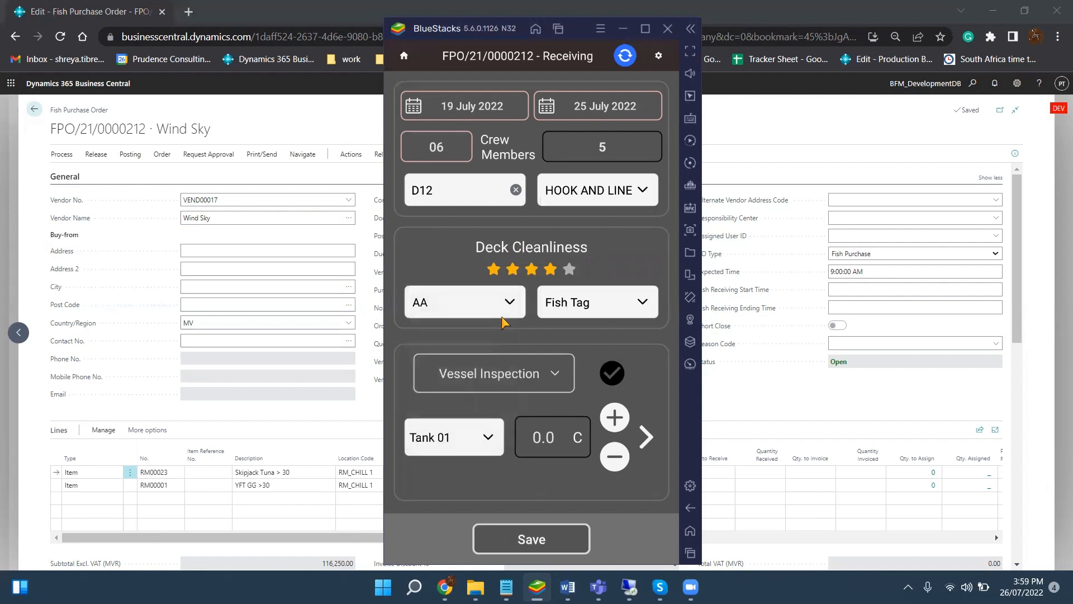
left_click(622, 312)
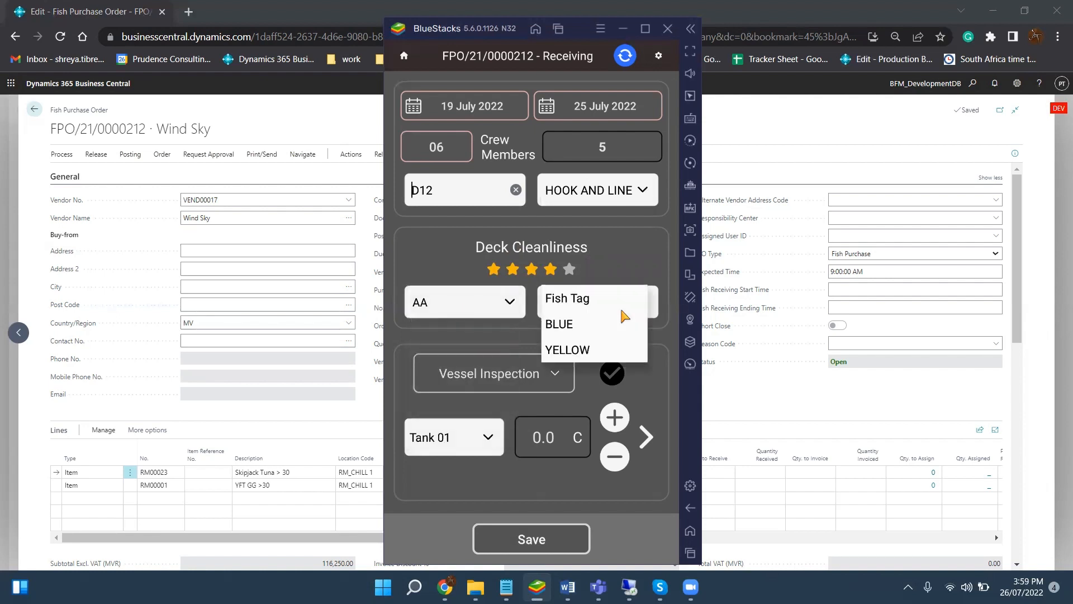
left_click(588, 330)
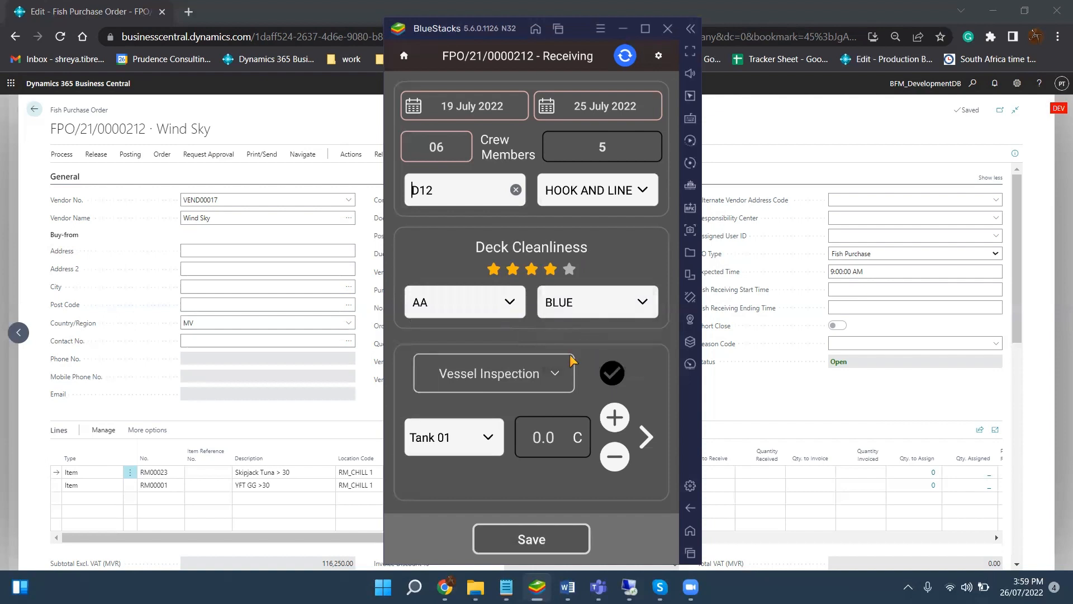
Unmark "Crew attire and surfaces" in the vessel inspection checklist.
left_click(511, 375)
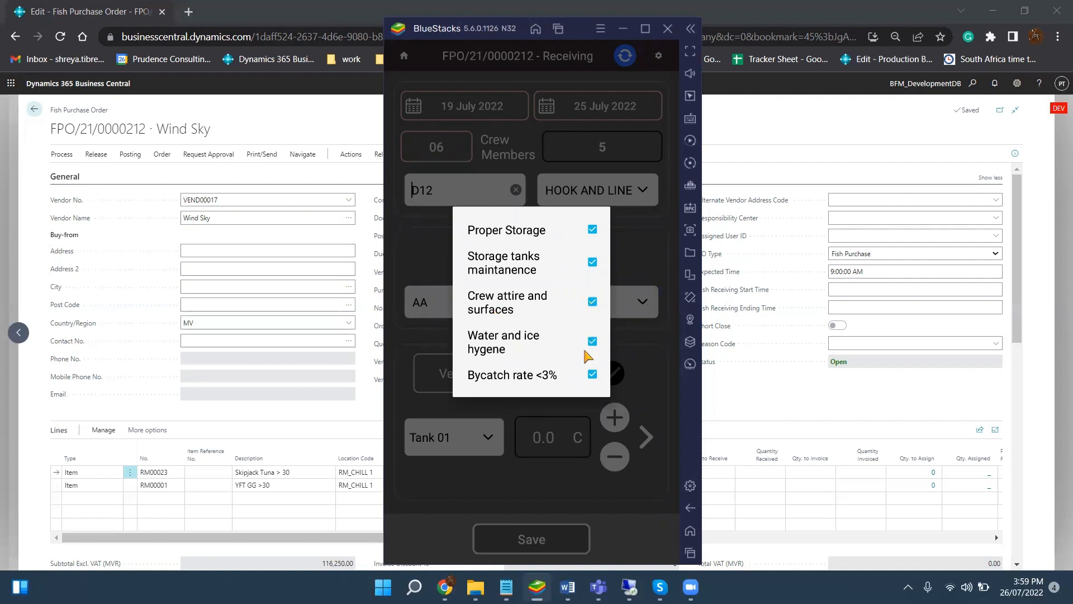
left_click(591, 304)
left_click(525, 471)
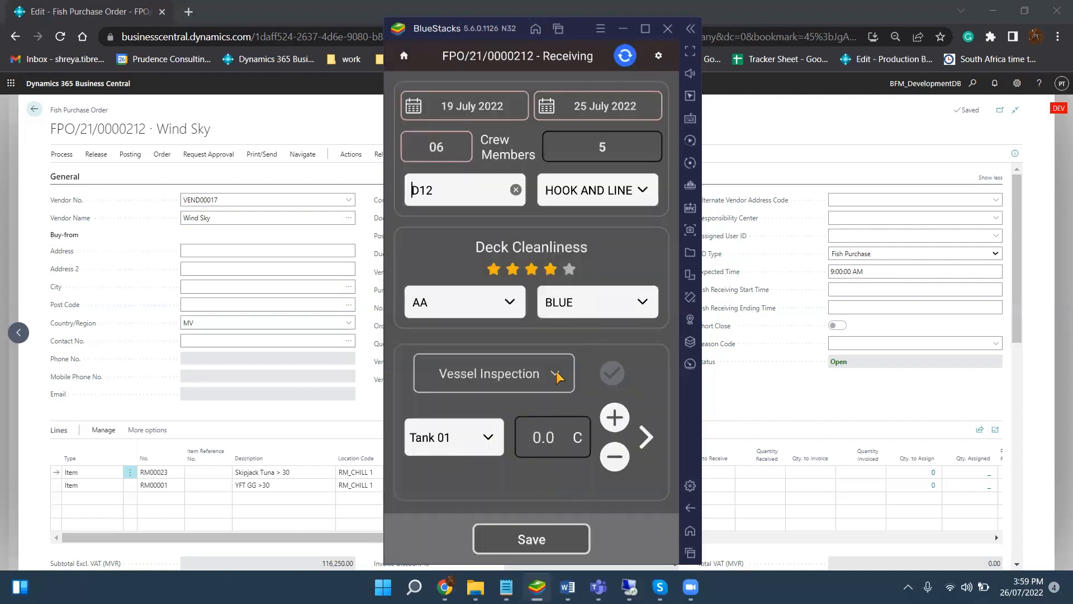
Record a temperature of 3.0 C for Tank 01.
left_click(488, 440)
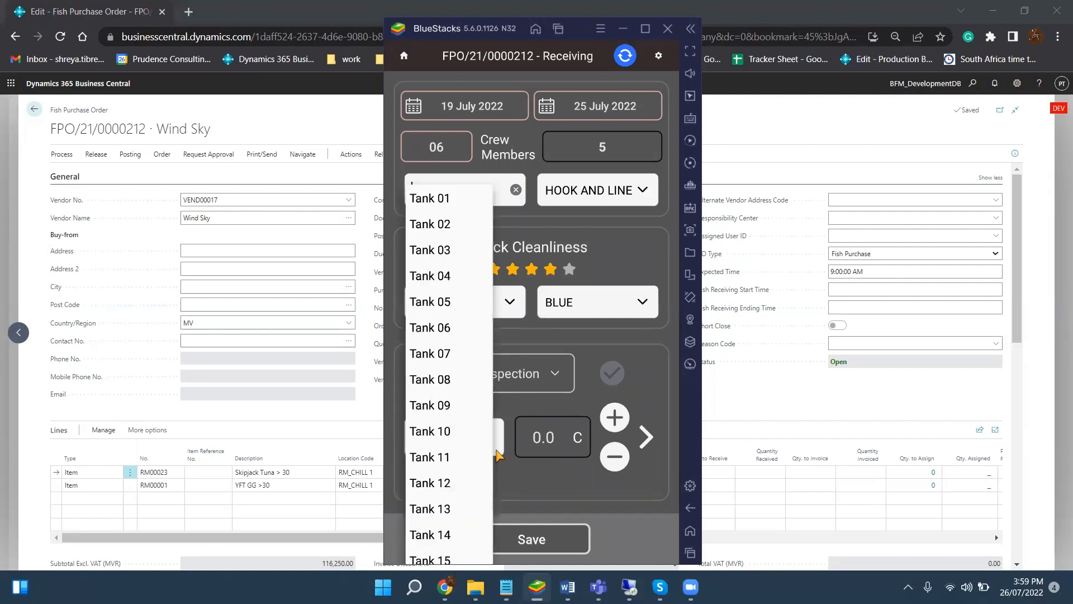
left_click(525, 471)
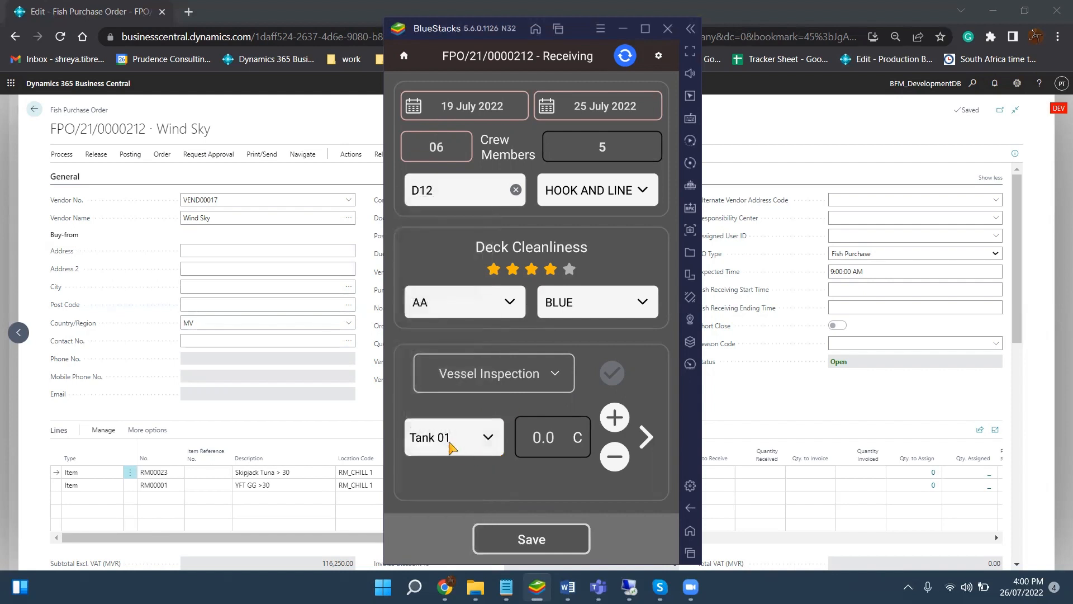
left_click(610, 424)
left_click(610, 425)
left_click(610, 425)
left_click(647, 439)
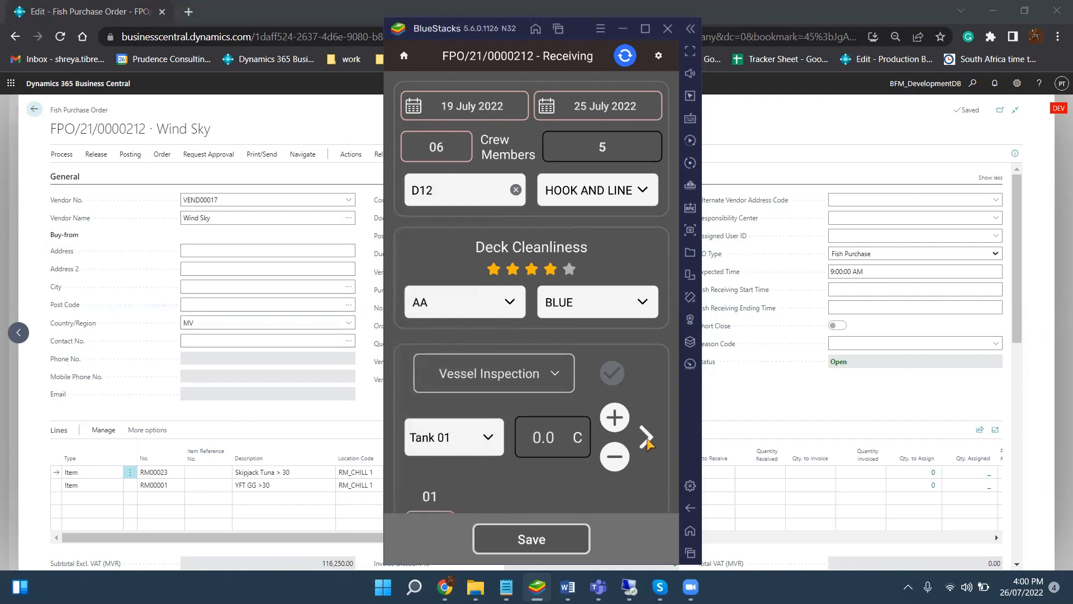
scroll(491, 481, "down", 1)
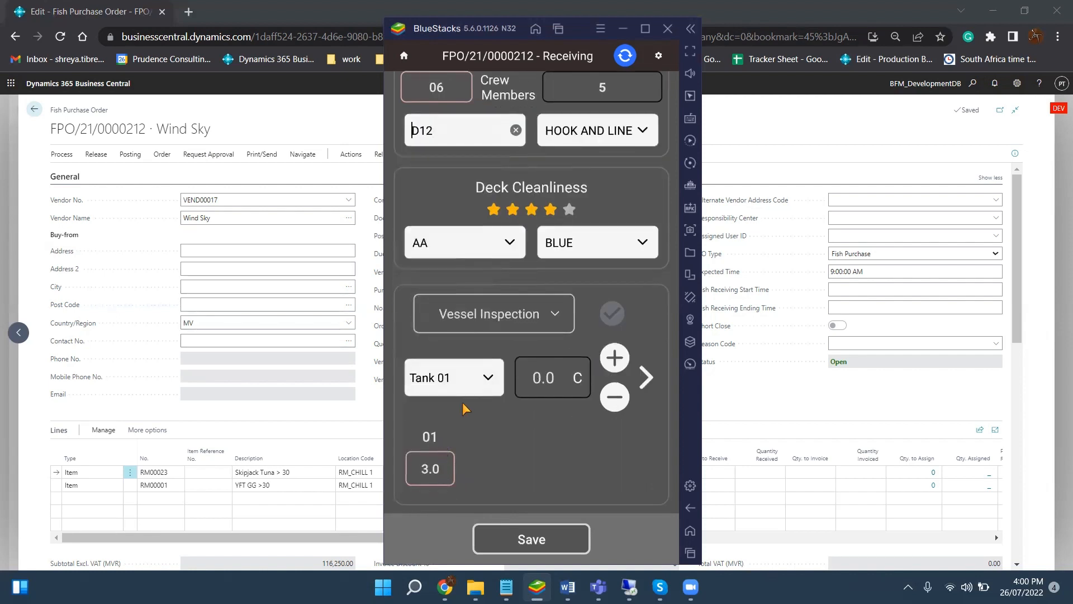
Record a temperature of -2.0 C for Tank 05.
left_click(494, 375)
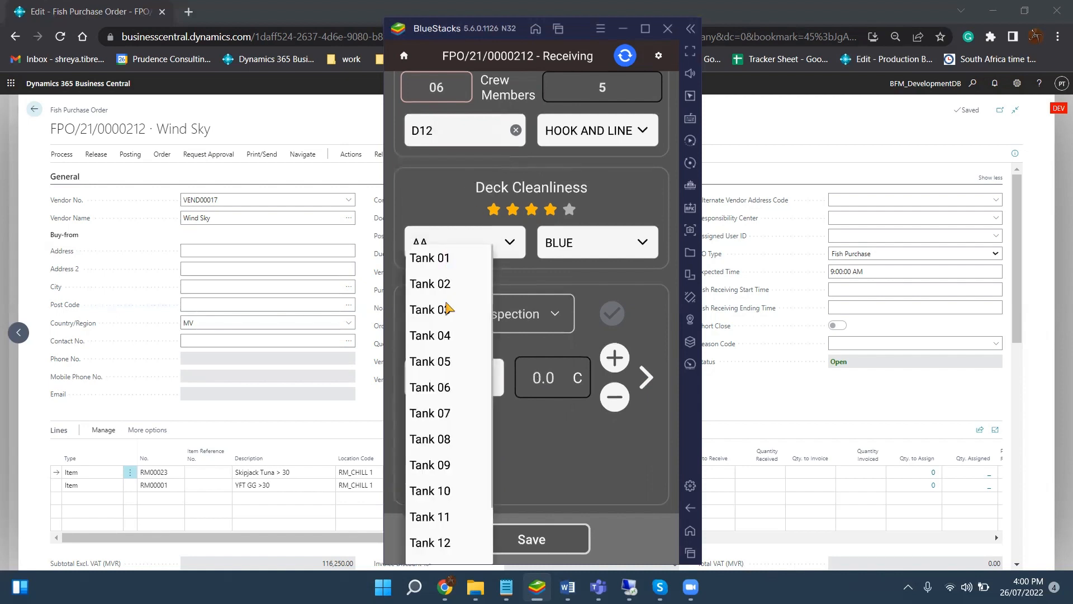
left_click(450, 362)
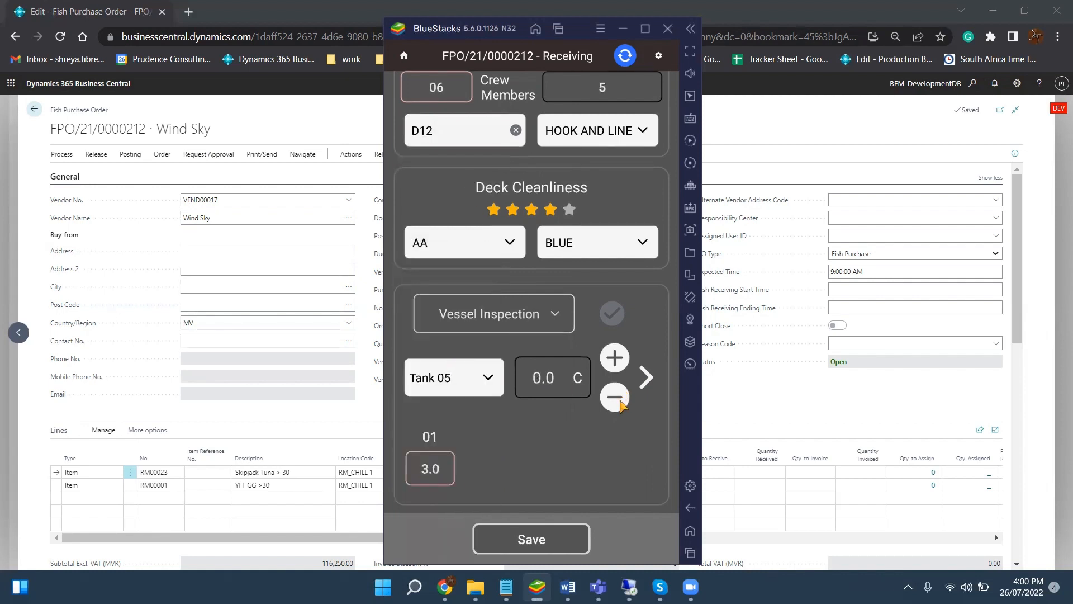
left_click(620, 401)
left_click(620, 402)
left_click(646, 377)
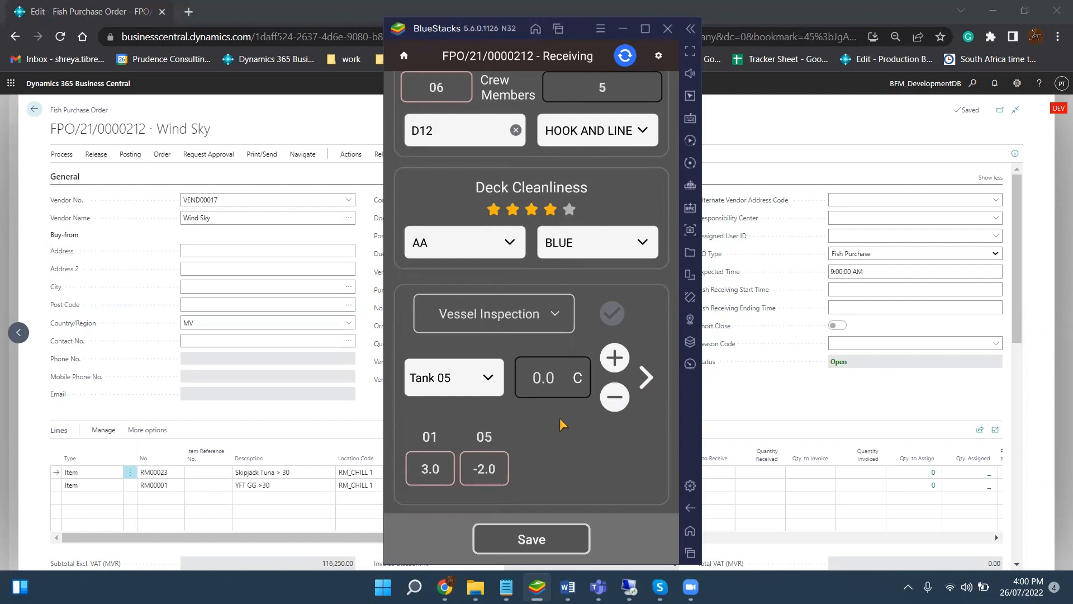
scroll(561, 422, "up", 2)
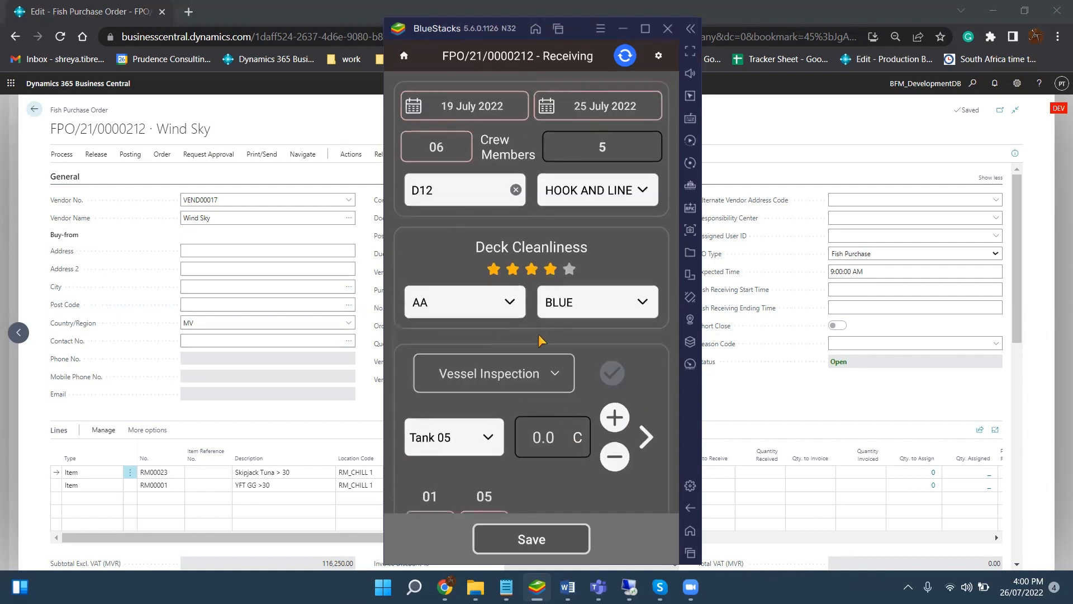
scroll(539, 338, "down", 2)
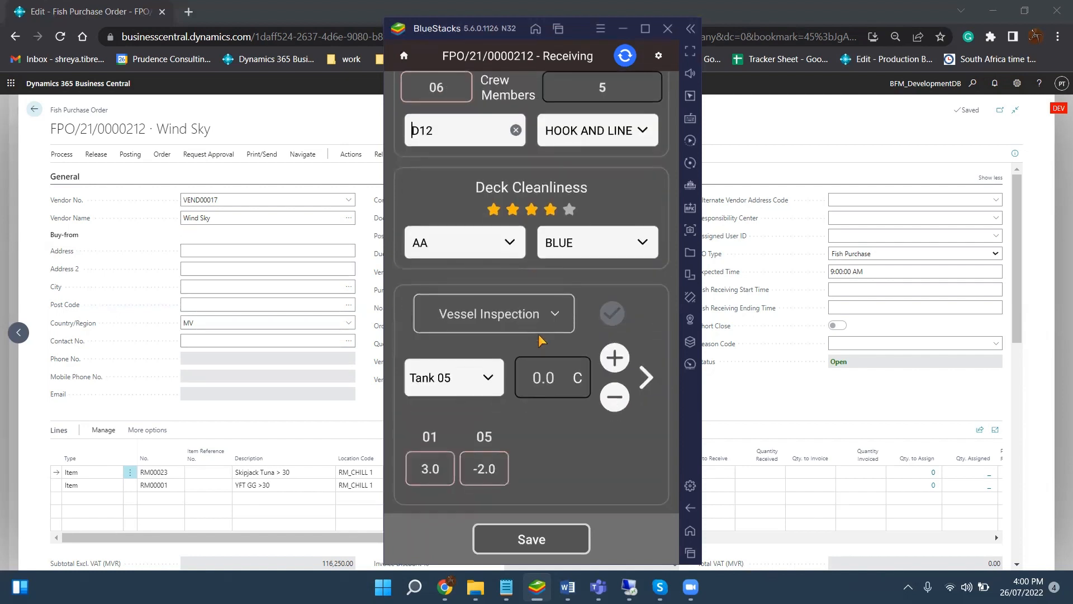
Save the vessel receiving details and select Tank 01 as the source tank for fish 0001.
left_click(544, 546)
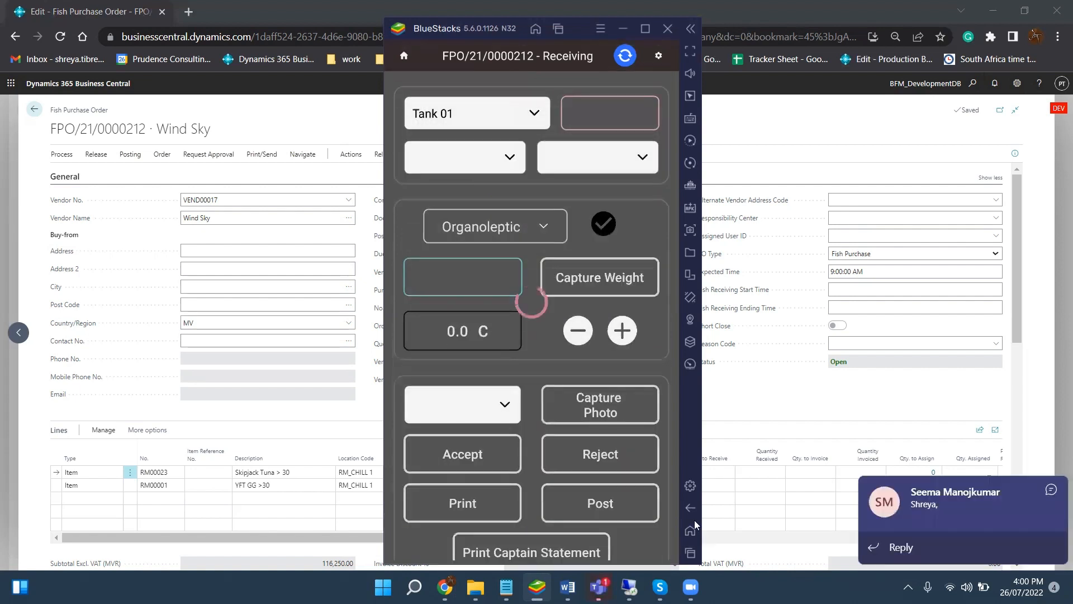
left_click(1046, 487)
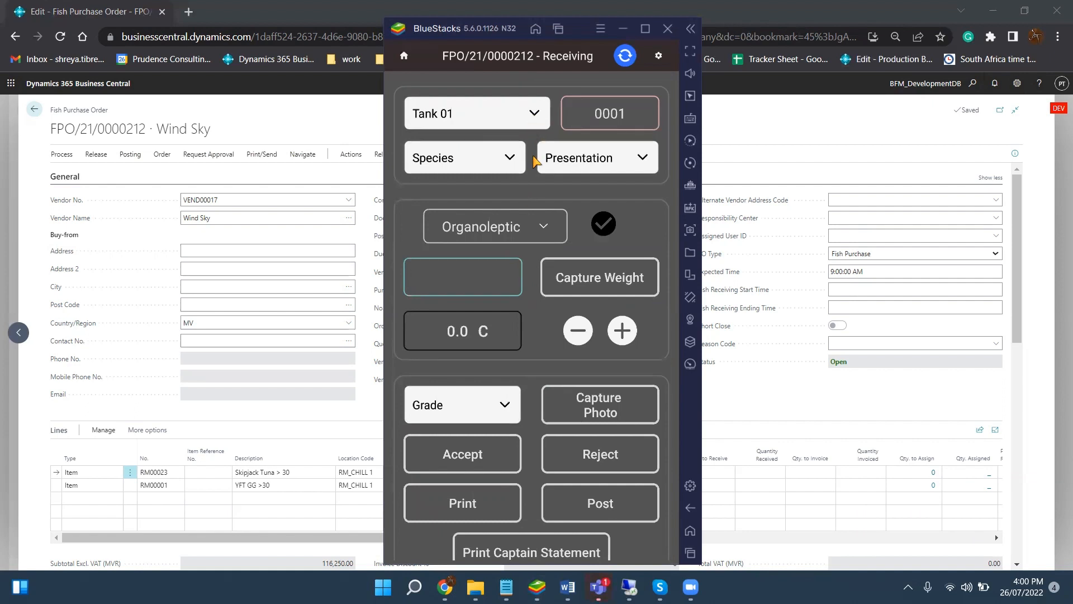
left_click(533, 125)
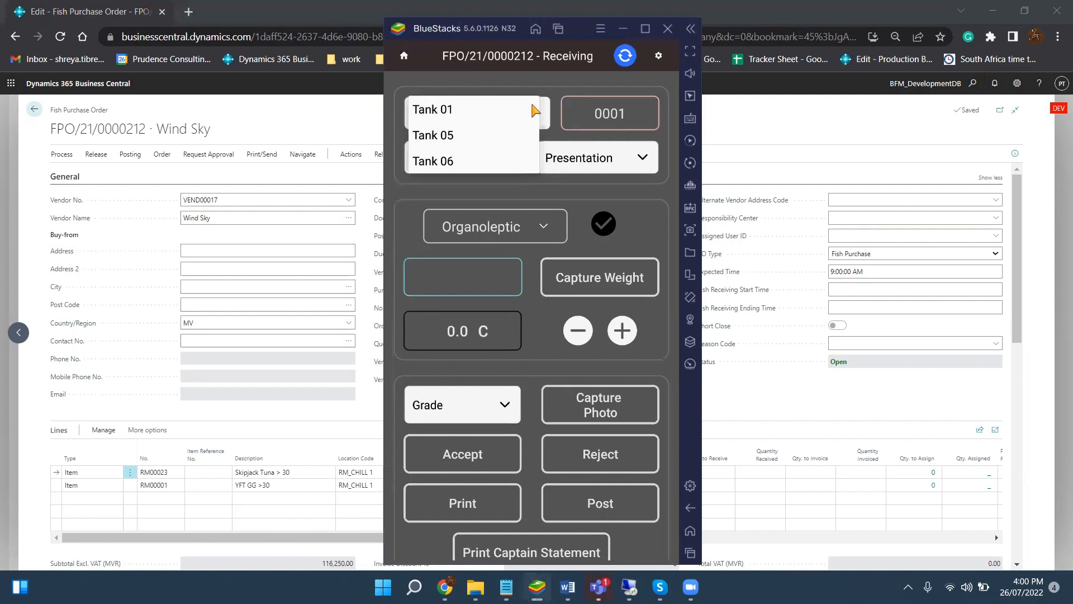
left_click(538, 111)
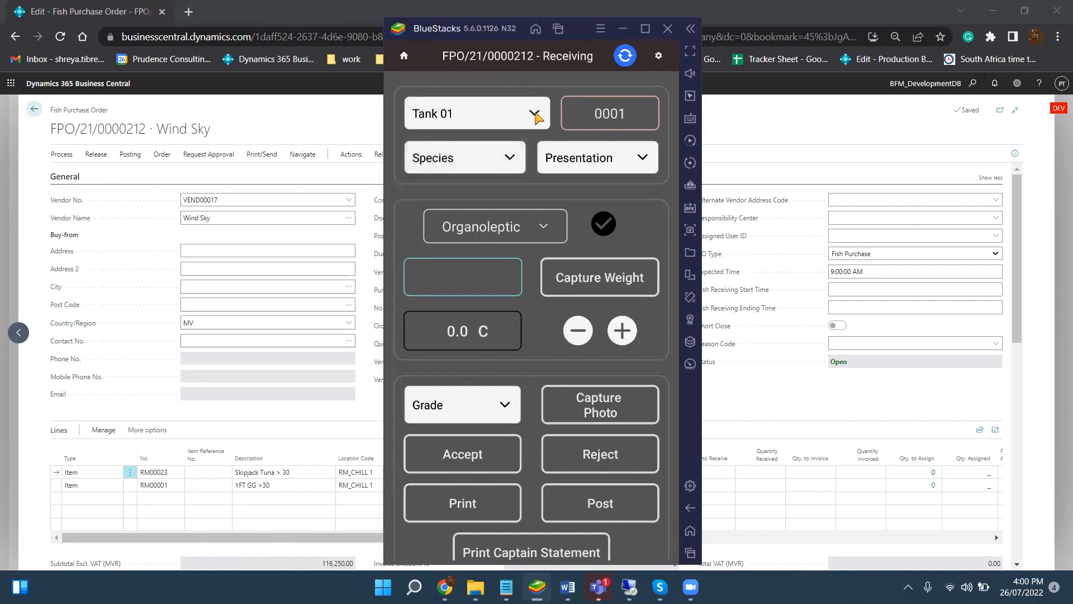
left_click(535, 111)
left_click(540, 113)
Set the species of fish 0001 to yellowfin tuna and its presentation to WHOLE.
left_click(484, 167)
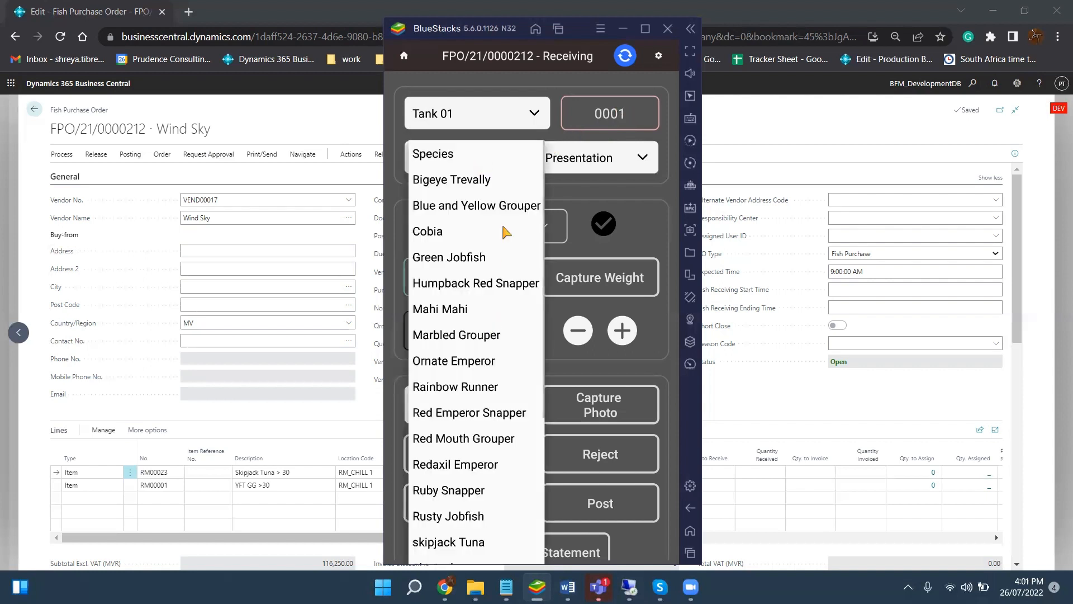
scroll(503, 233, "down", 5)
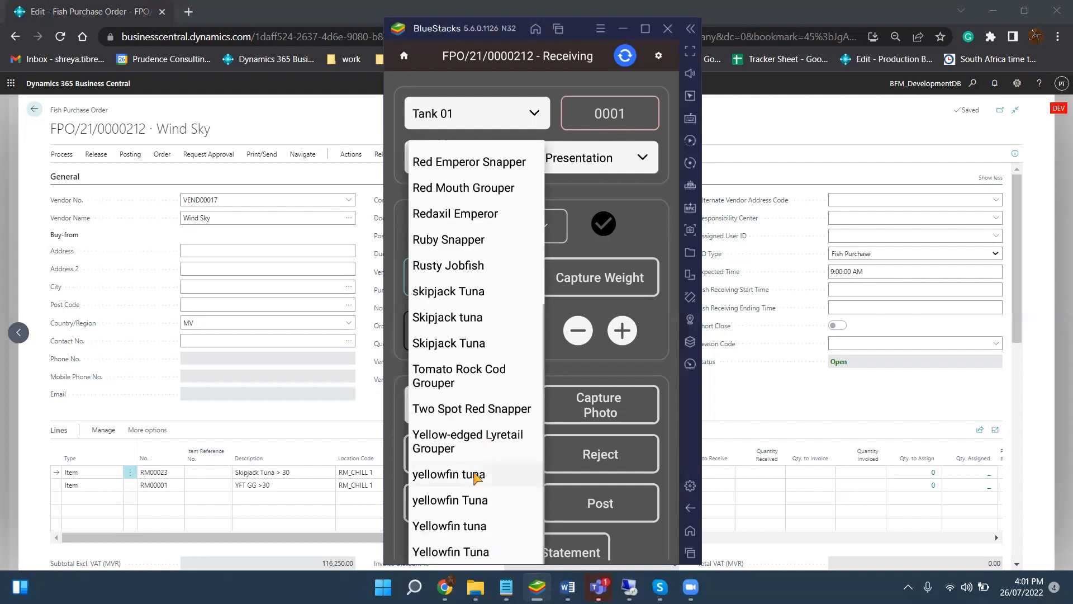
left_click(472, 473)
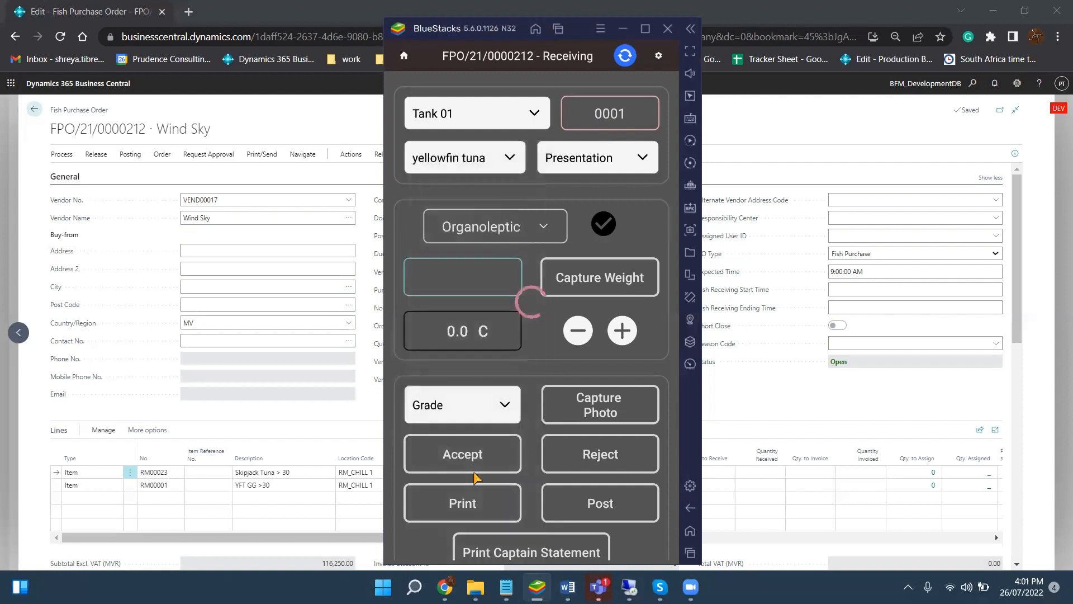
left_click(573, 174)
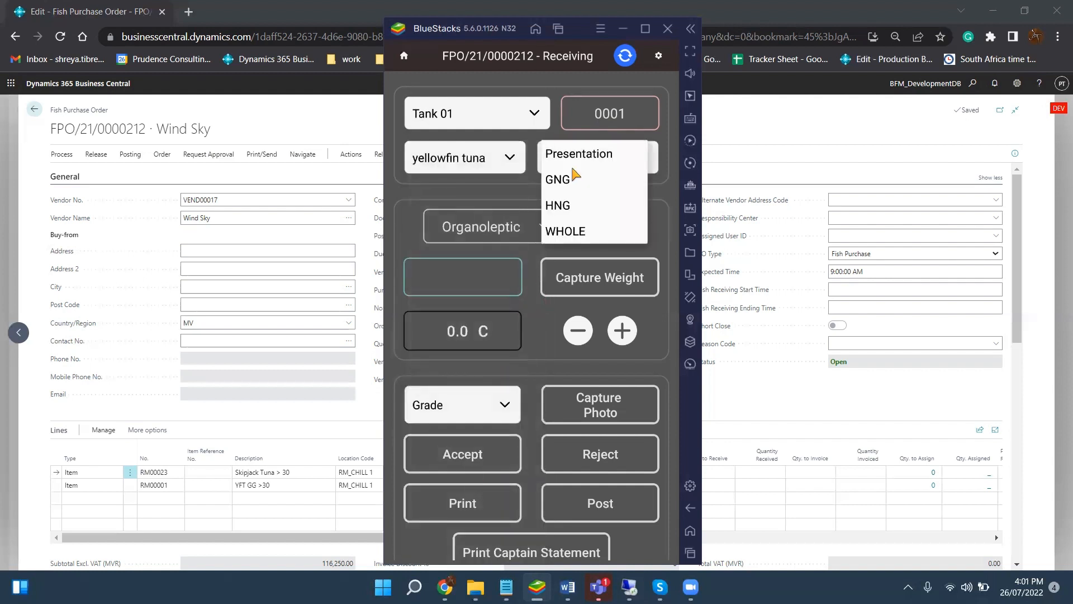
left_click(569, 232)
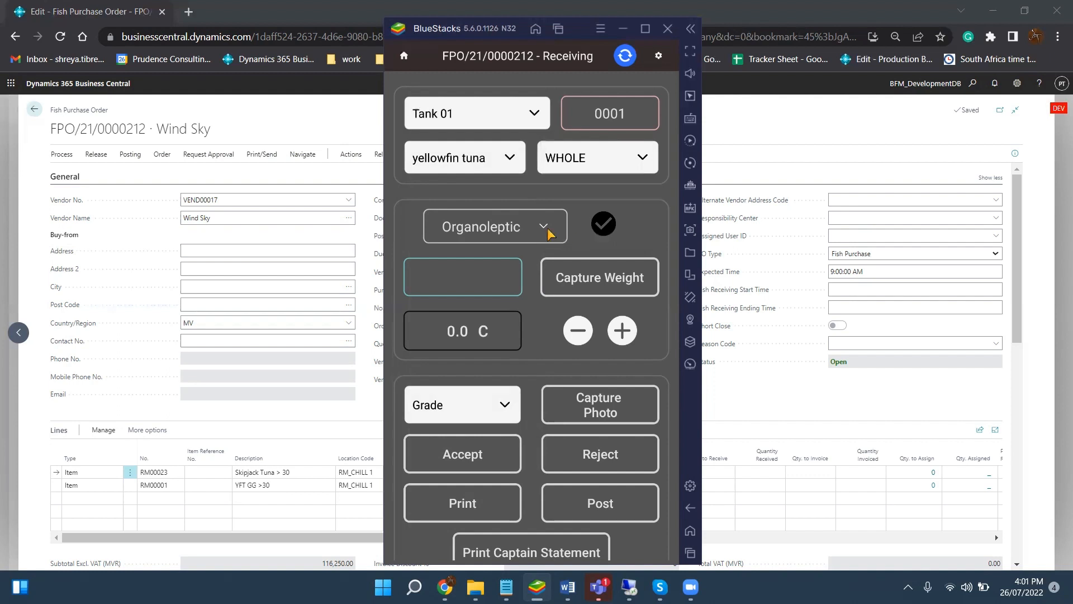
Unmark "No Gills" and "Texture Satisfactory" in the organoleptic checklist of fish 0001.
left_click(543, 232)
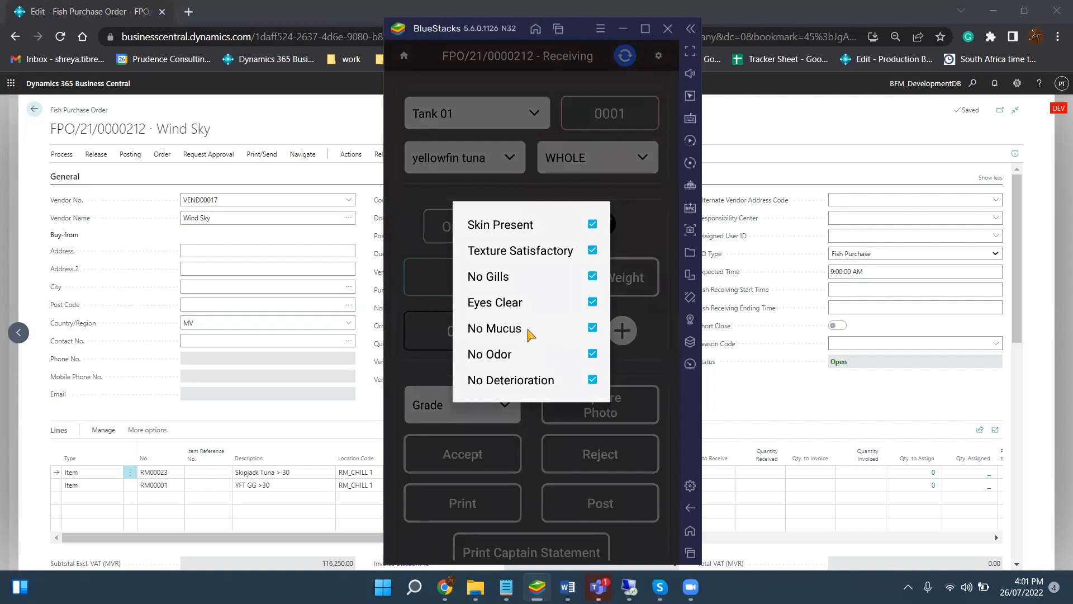
left_click(593, 277)
left_click(592, 252)
left_click(495, 153)
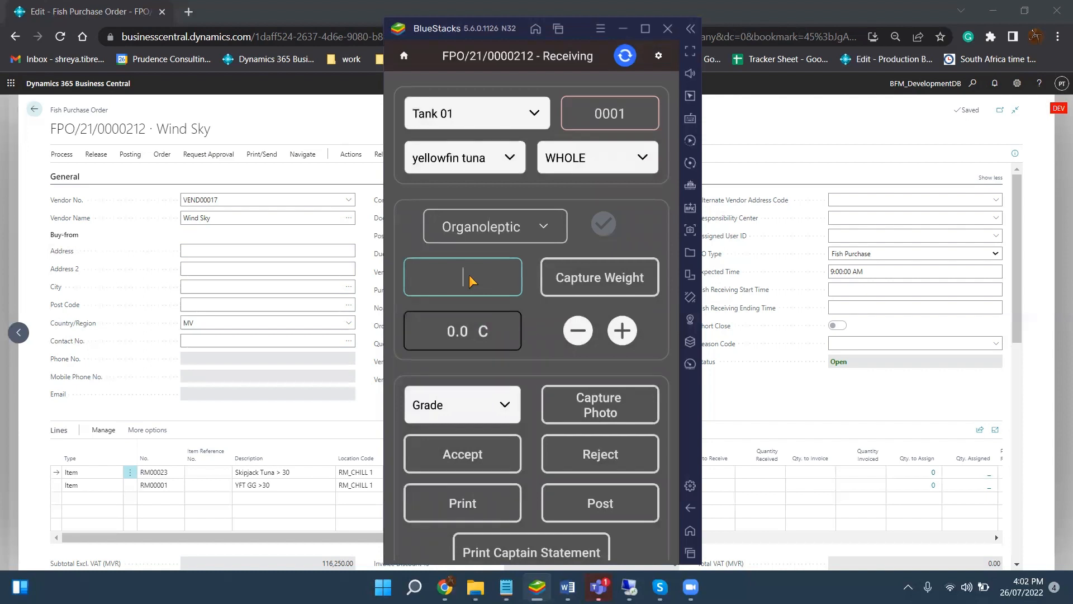
Accept fish 0001 with a weight of 45, a temperature of -2.0 C and grade A.
type("45")
left_click(580, 331)
left_click(581, 334)
scroll(517, 414, "down", 1)
left_click(505, 379)
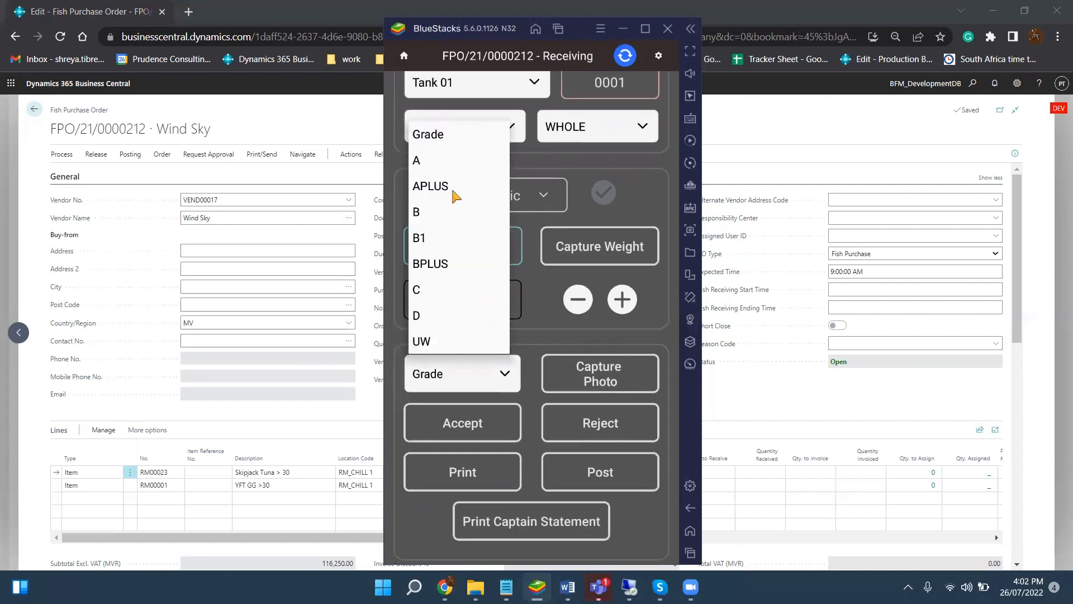
left_click(463, 162)
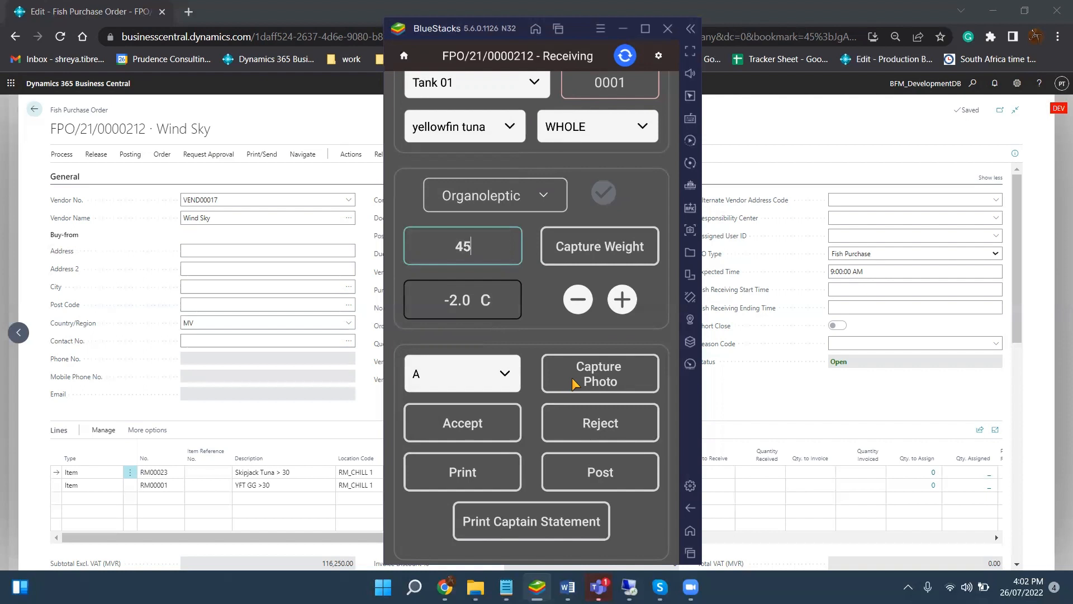
left_click(488, 414)
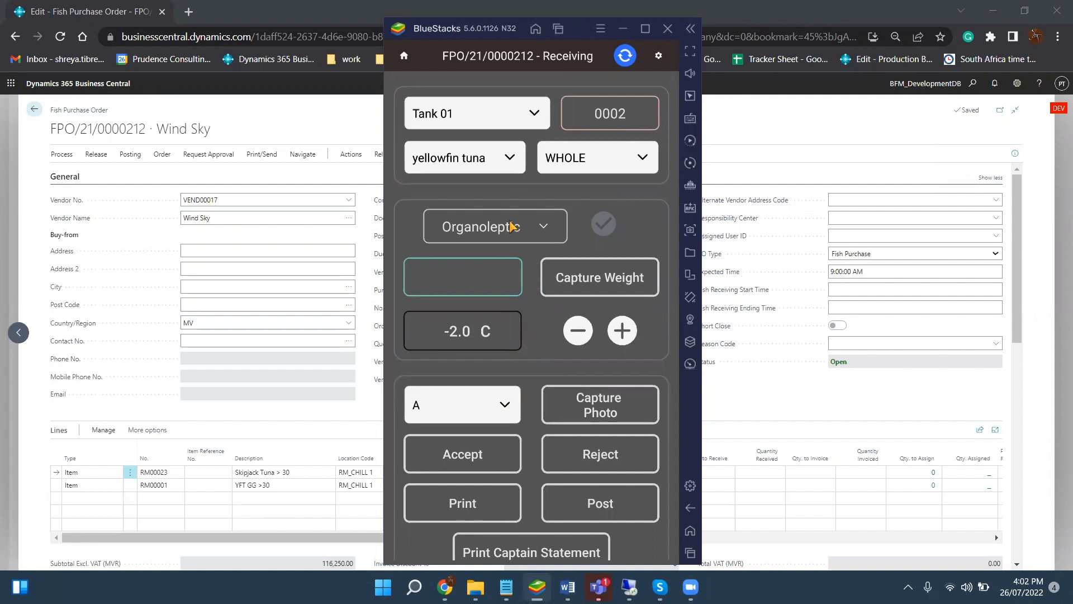
Set the presentation of fish 0002 to HNG and mark "Texture Satisfactory" and "No Gills" in its organoleptic checklist.
left_click(574, 171)
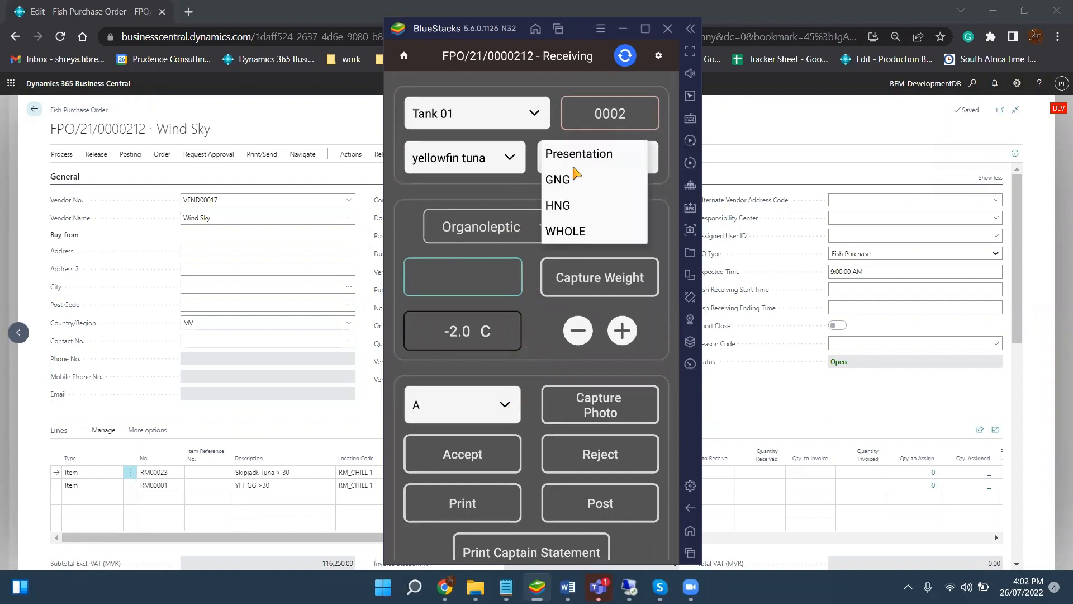
left_click(566, 205)
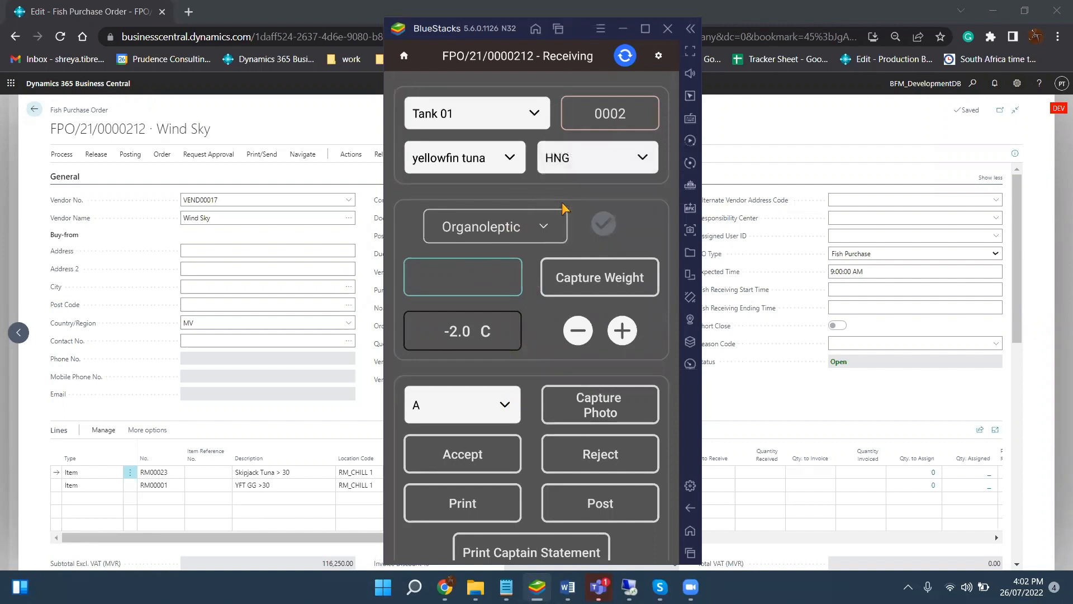
left_click(548, 239)
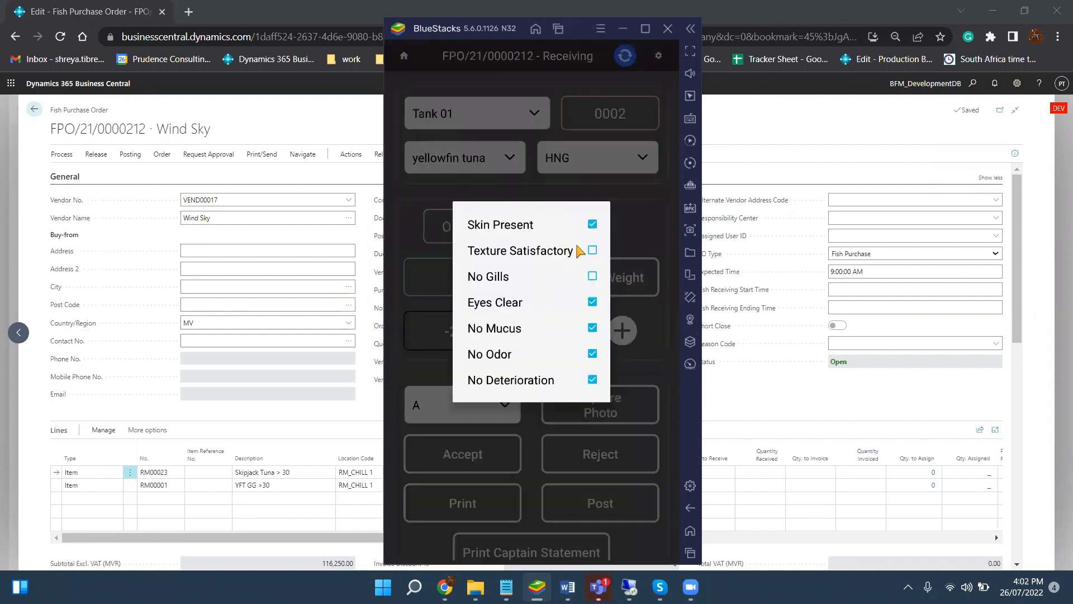
left_click(592, 250)
left_click(593, 250)
left_click(592, 275)
left_click(548, 423)
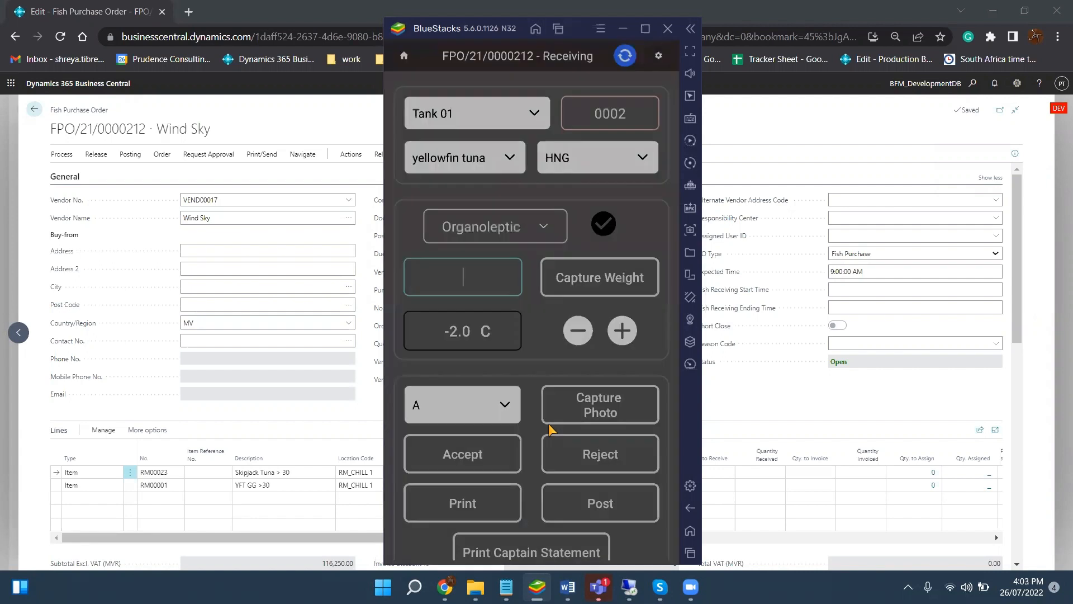
Accept fish 0002 with a weight of 52 and grade B.
left_click(457, 279)
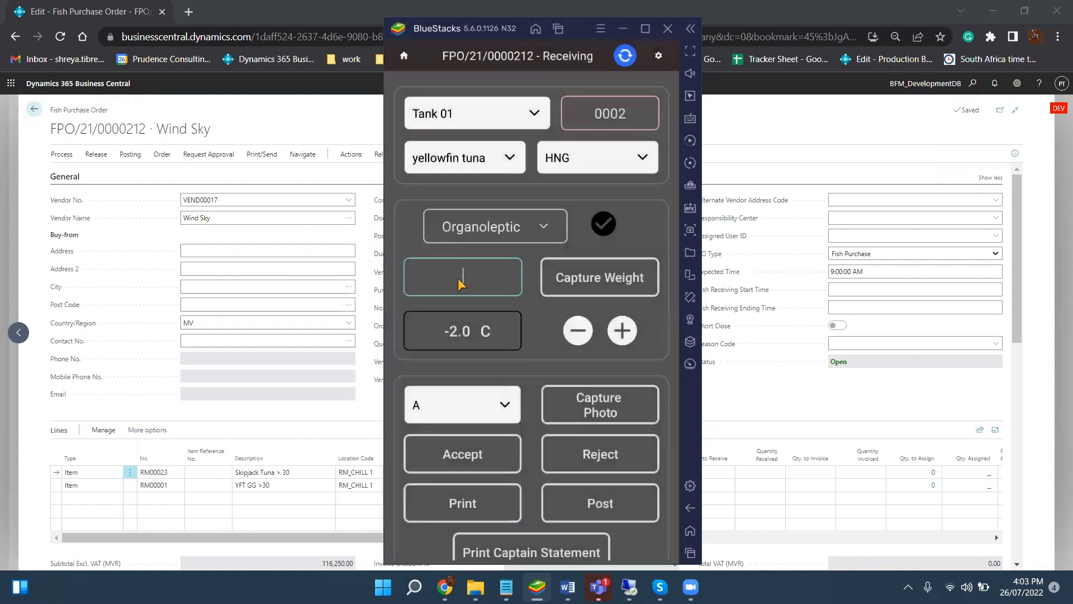
type("52")
left_click(485, 406)
left_click(453, 246)
left_click(469, 453)
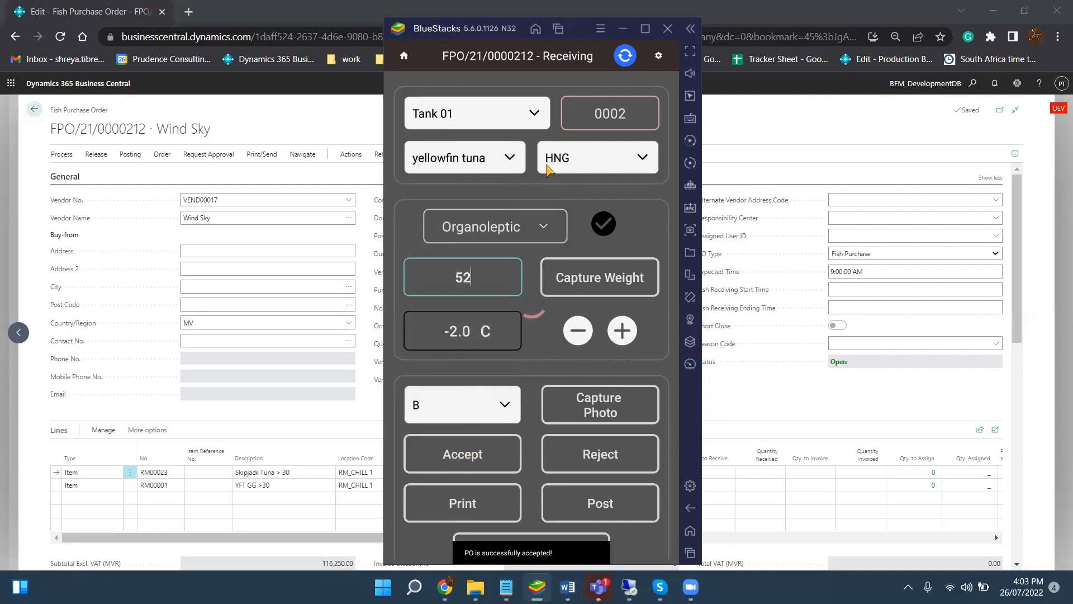
left_click(613, 118)
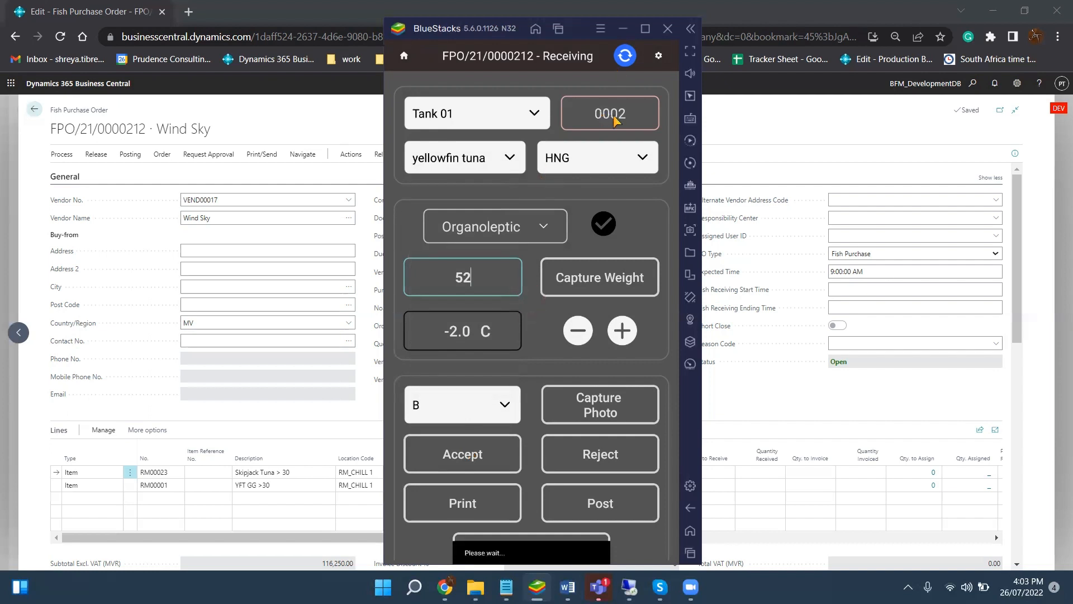
Set the species of fish 0003 to skipjack Tuna and its presentation to WHOLE.
left_click(509, 158)
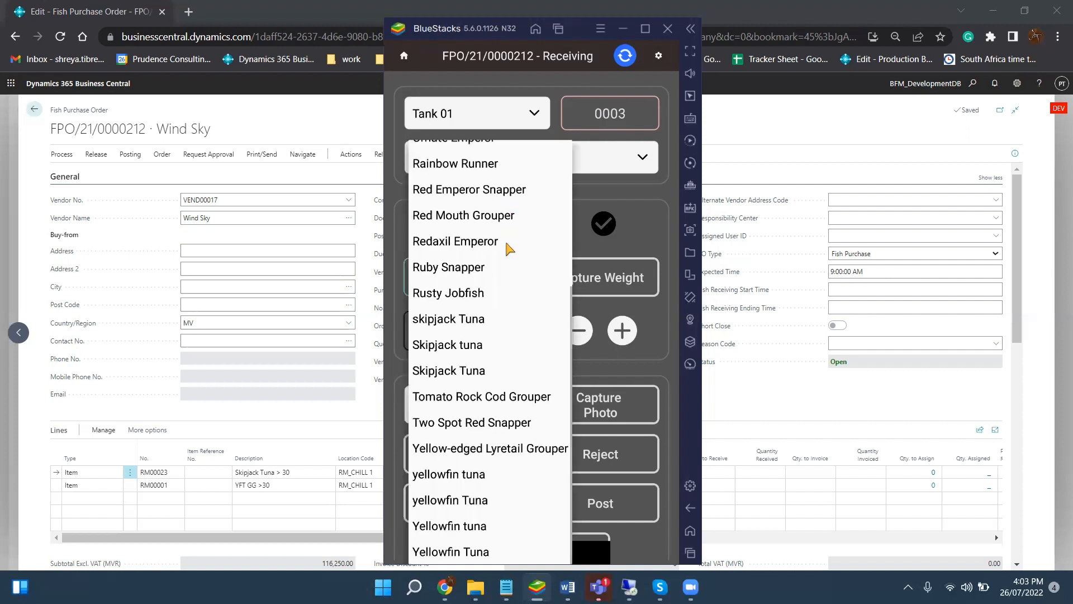
left_click(490, 319)
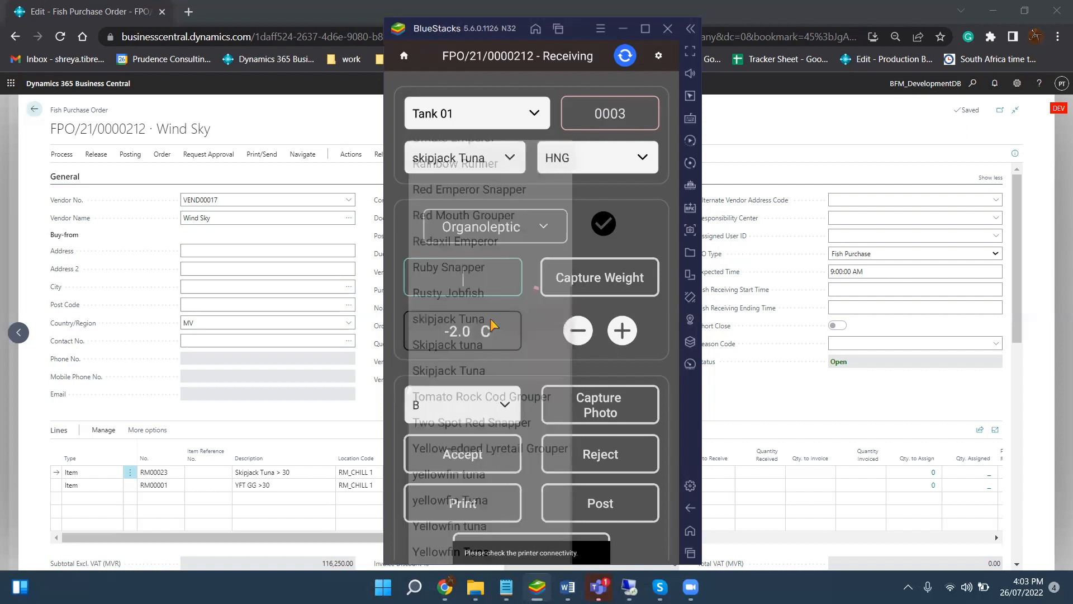
left_click(580, 165)
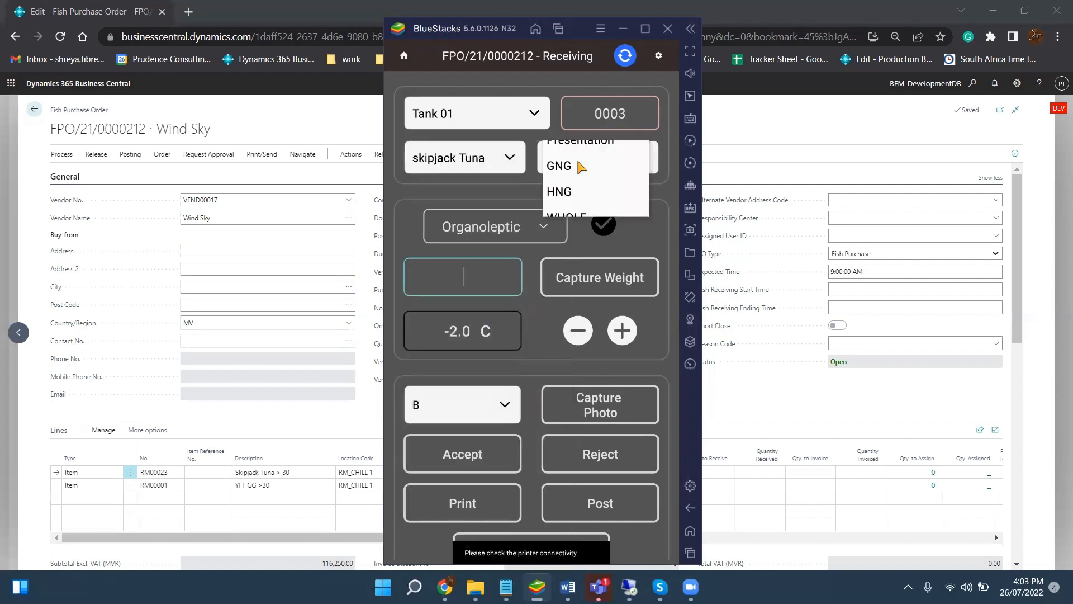
left_click(580, 233)
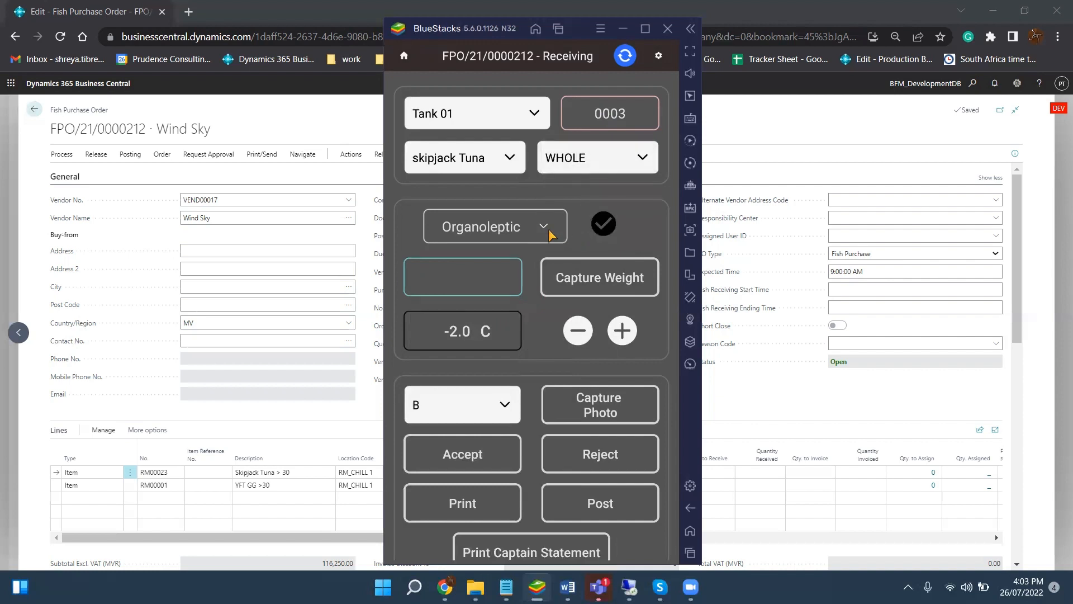
Unmark "No Gills" in the organoleptic checklist of fish 0003.
left_click(551, 230)
left_click(591, 274)
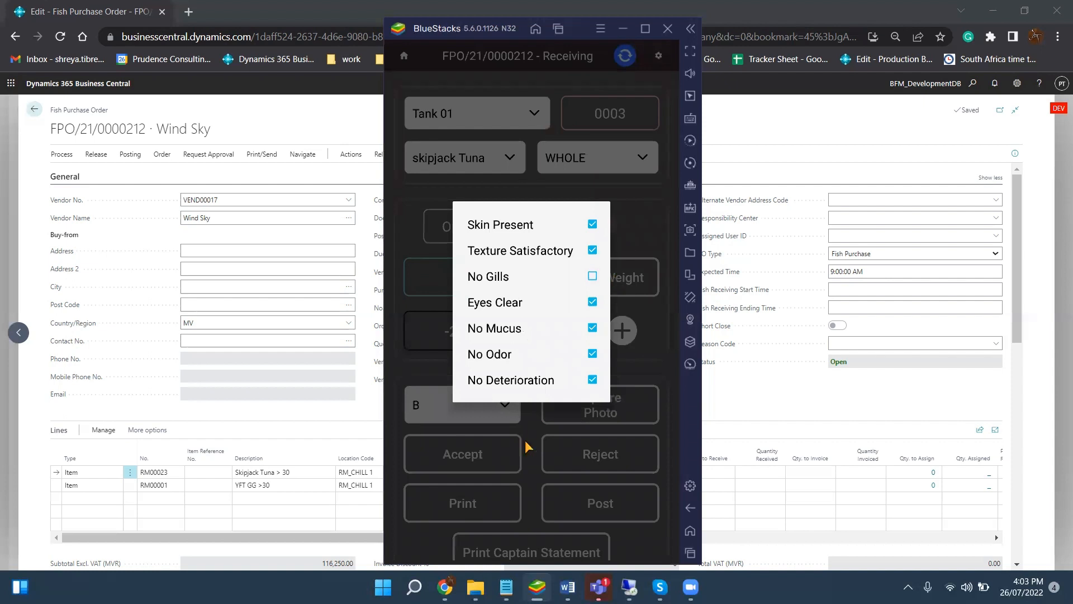
left_click(517, 458)
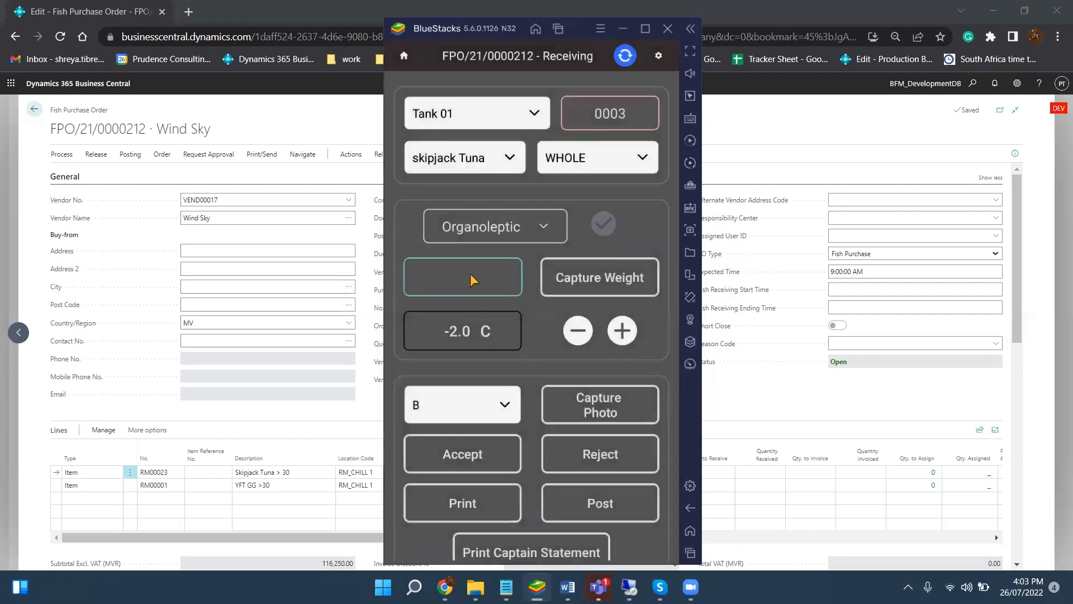
Accept fish 0003 with a weight of 78, a temperature of -4.0 C and grade B1.
type("78")
left_click(581, 331)
left_click(576, 331)
left_click(481, 406)
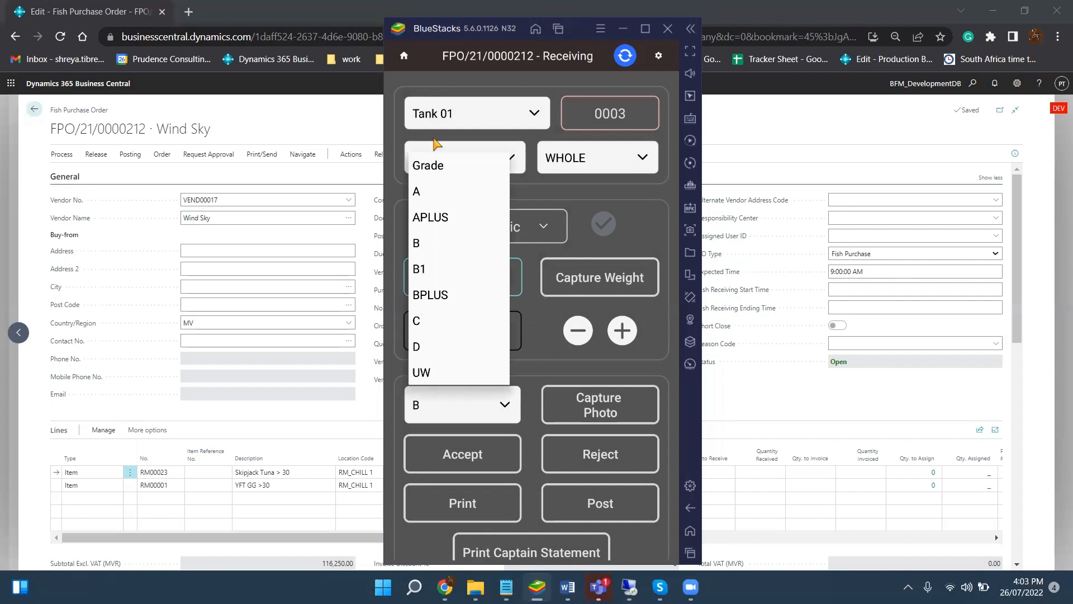
left_click(460, 273)
left_click(489, 463)
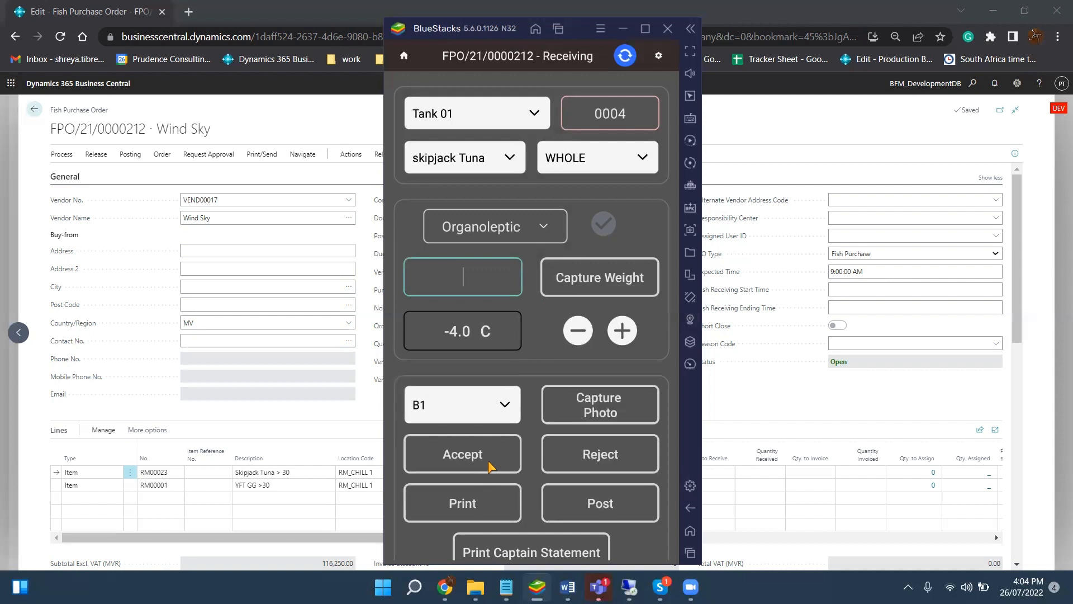
Unmark "Texture Satisfactory", "Eyes Clear" and "No Mucus" in the organoleptic checklist of fish 0004.
scroll(489, 466, "down", 1)
scroll(489, 465, "up", 1)
left_click(538, 232)
left_click(592, 251)
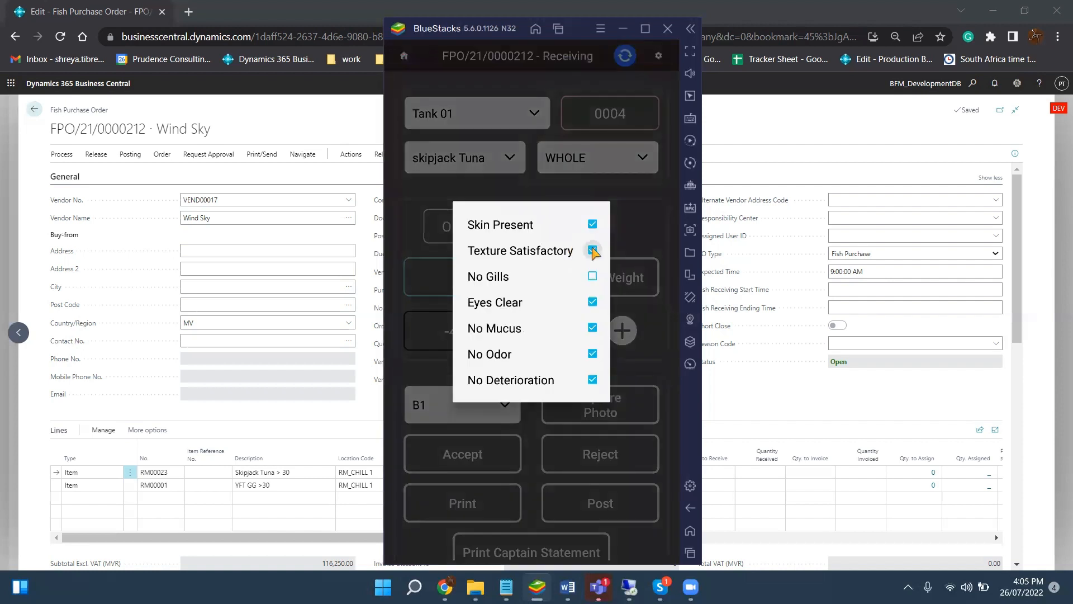
left_click(594, 302)
left_click(594, 329)
left_click(420, 413)
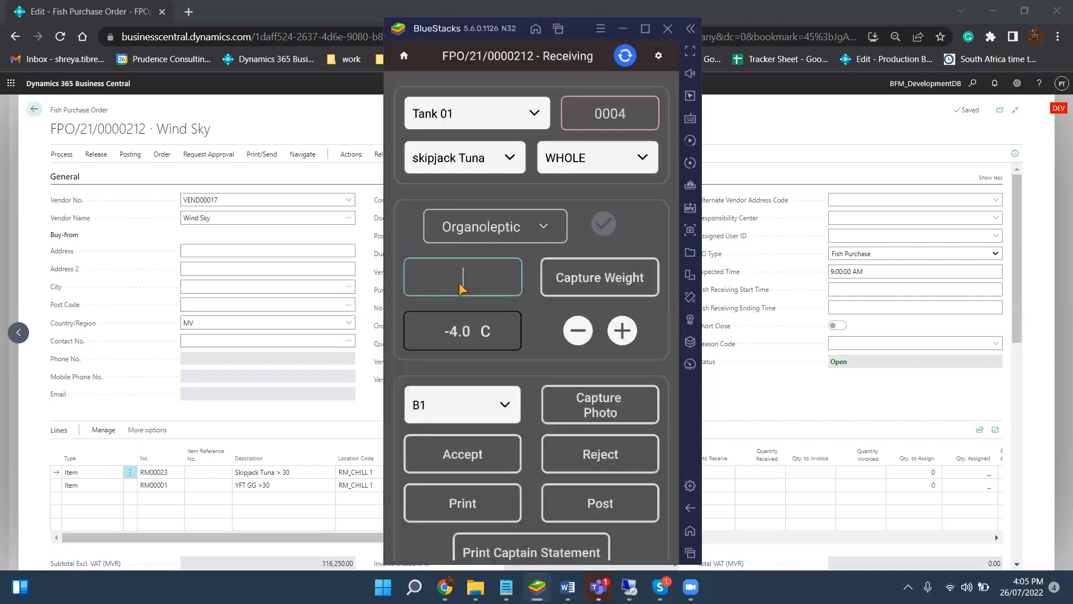
Reject fish 0004 with a weight of 34, a temperature of -6.0 C and grade D.
type("34")
left_click(579, 338)
left_click(579, 332)
left_click(505, 406)
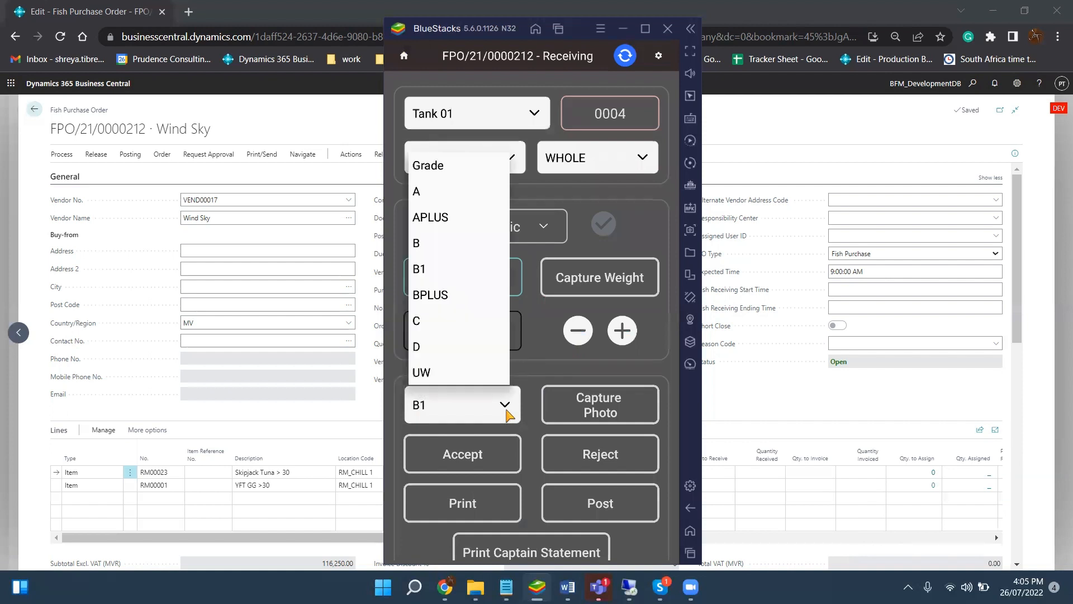
left_click(468, 348)
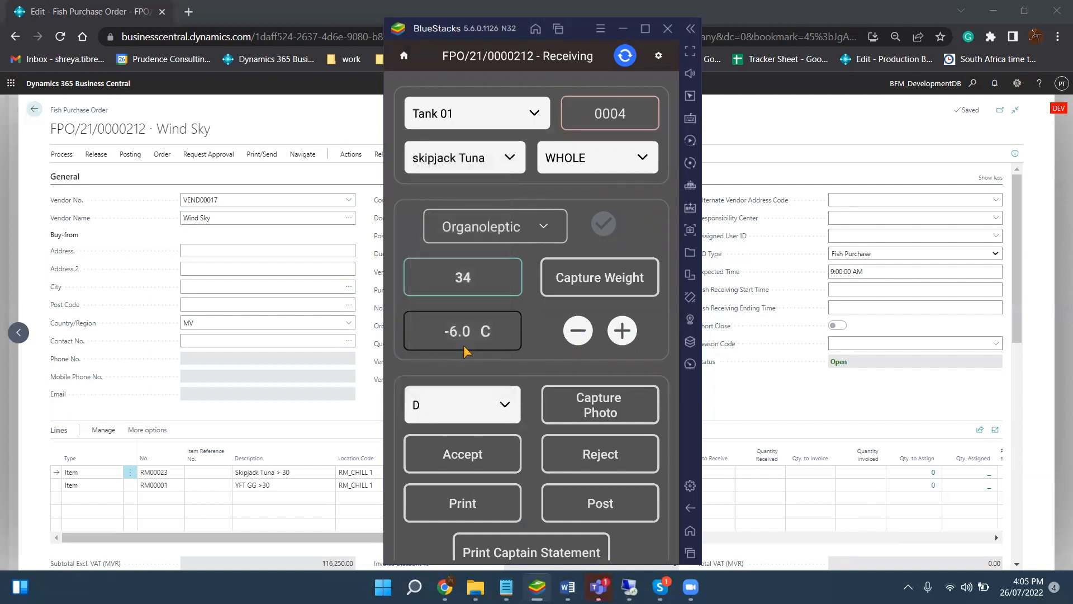
left_click(578, 462)
Switch to Business Central, reload the Wind Sky fish purchase order and make it editable.
left_click(352, 417)
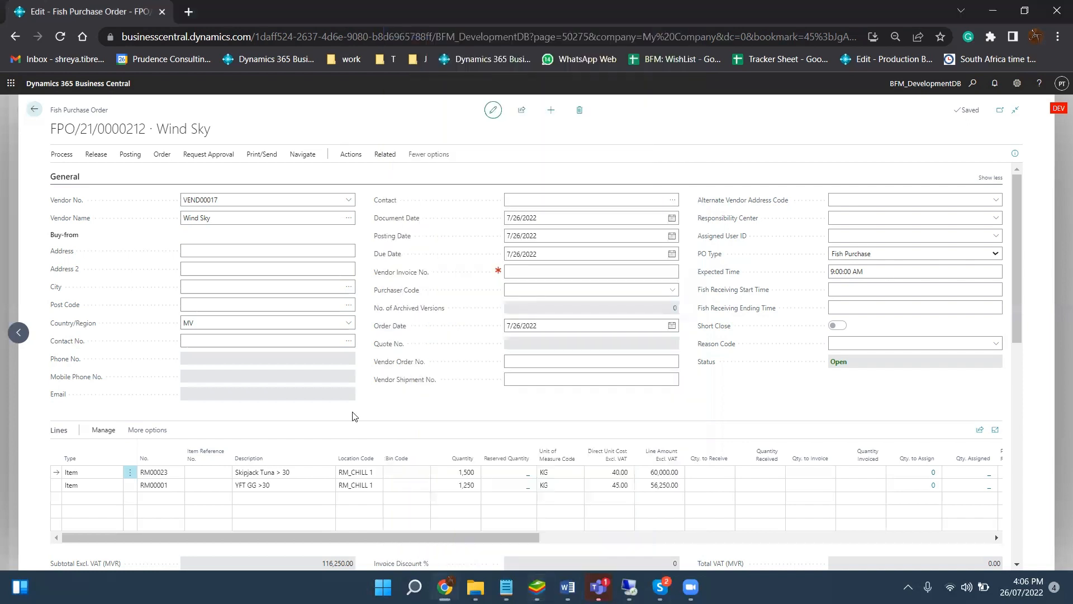
left_click(59, 36)
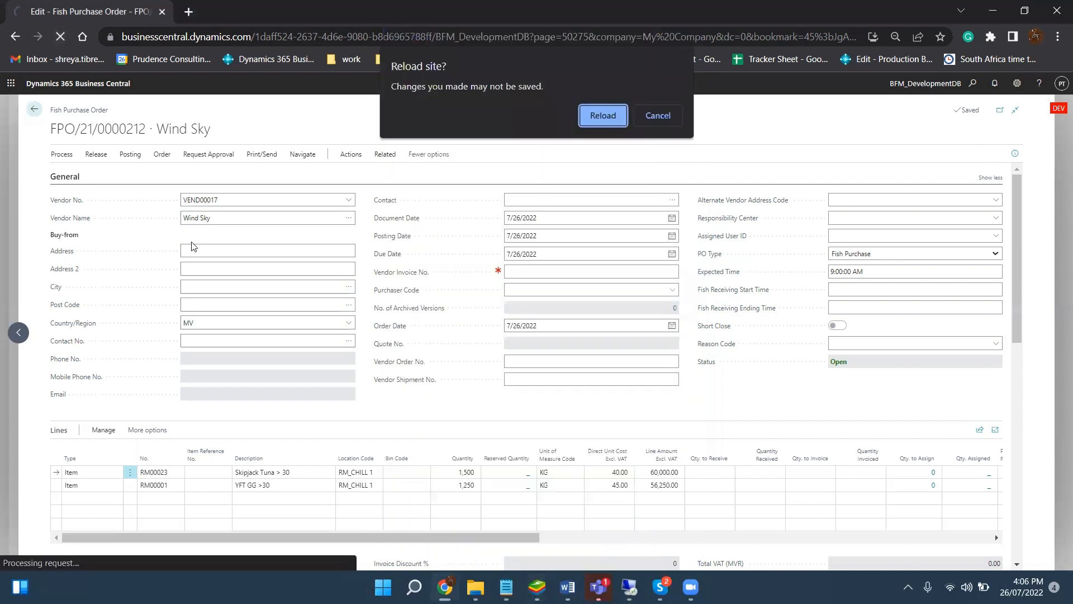
left_click(601, 115)
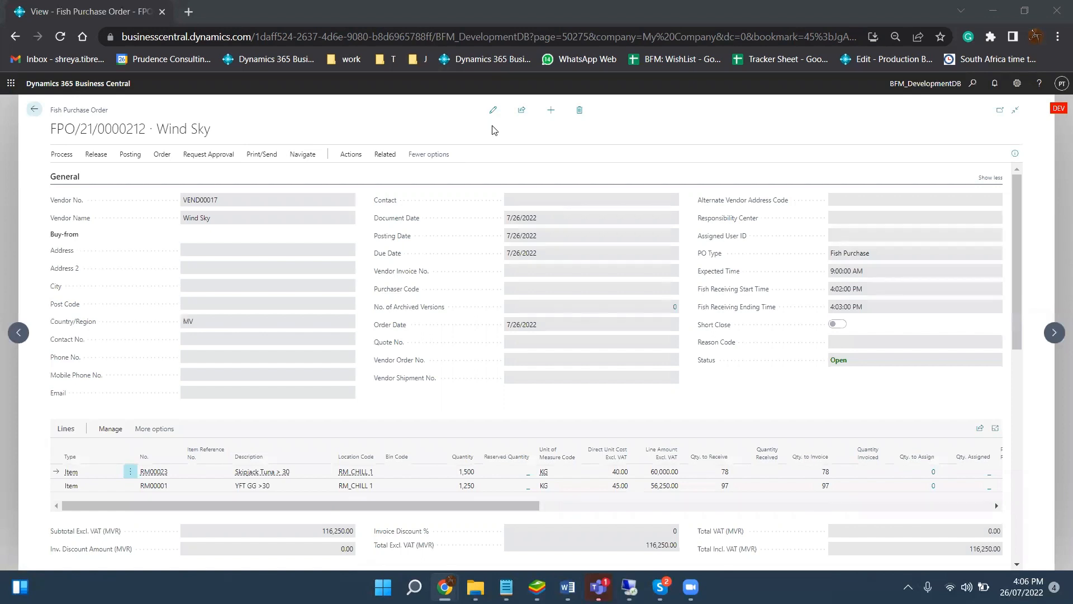
left_click(493, 109)
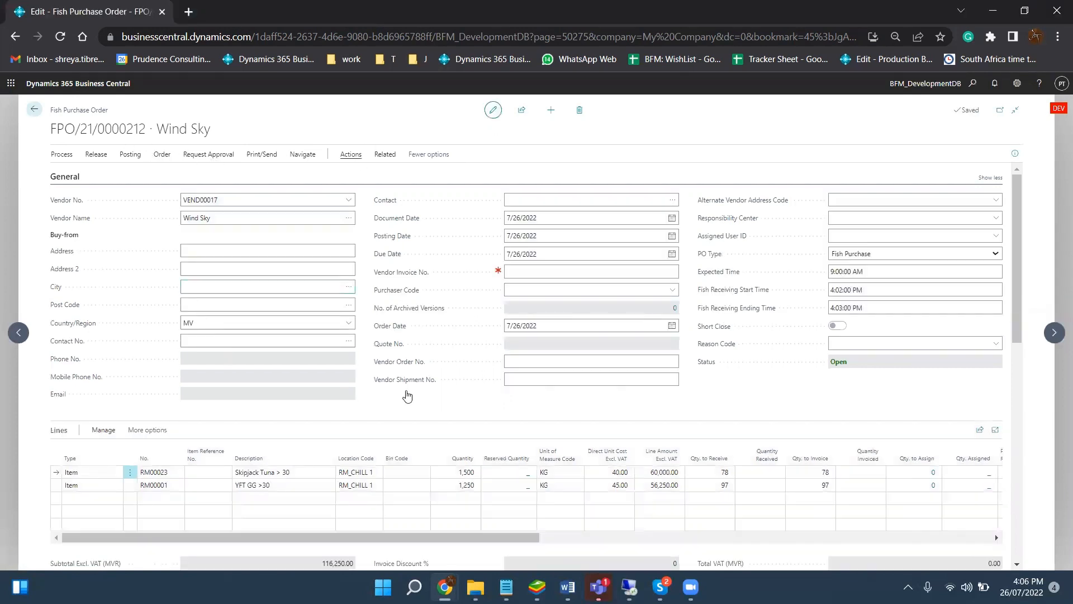
Check the Qty. to Receive values on the order lines and the fish receiving start and ending times.
scroll(408, 398, "down", 4)
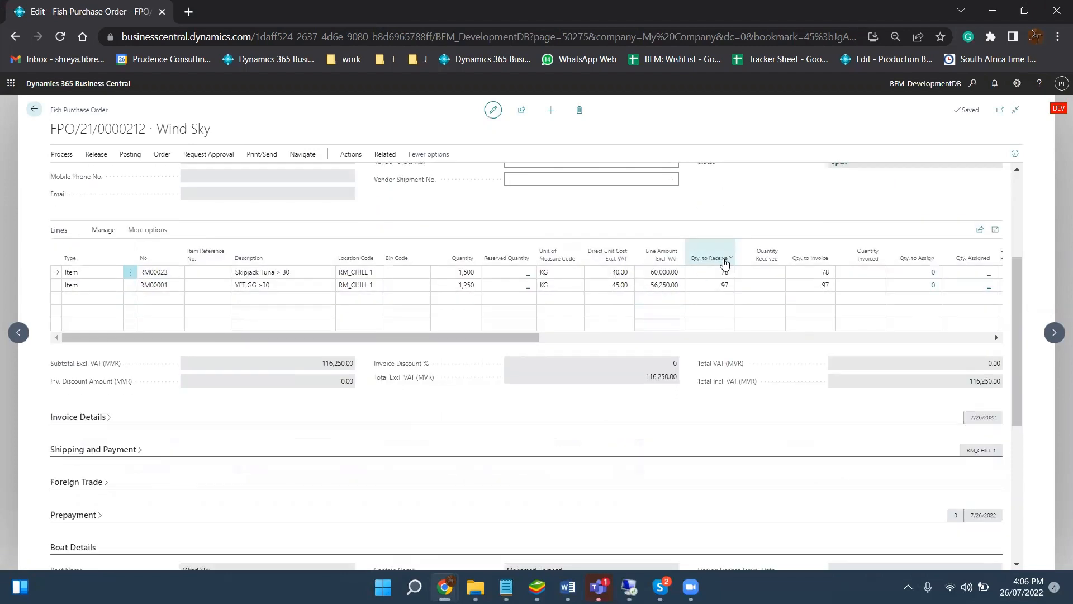
left_click(721, 272)
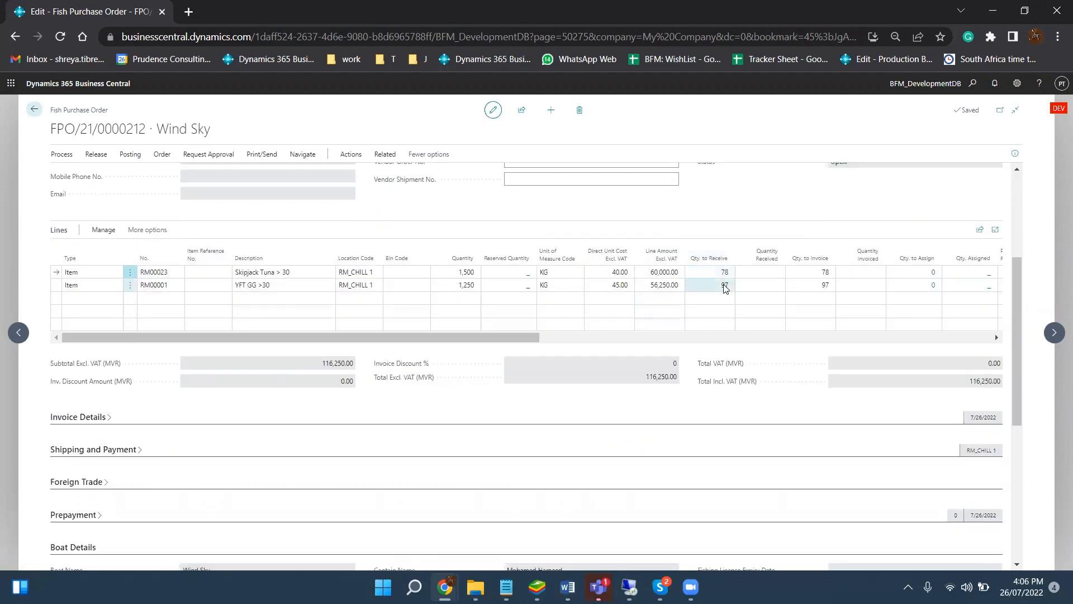
scroll(725, 288, "up", 3)
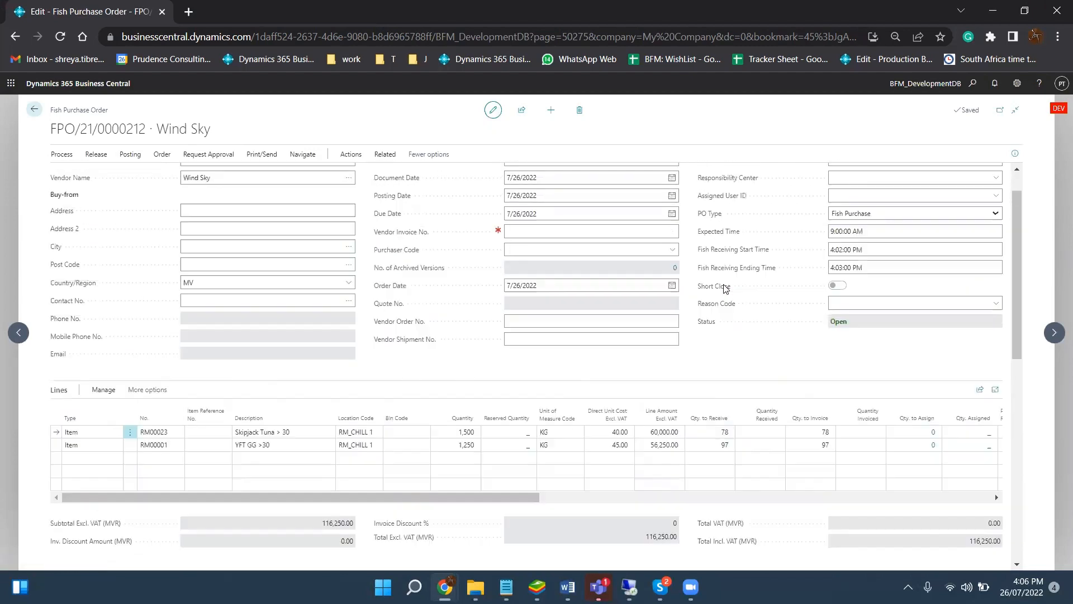
scroll(724, 288, "up", 1)
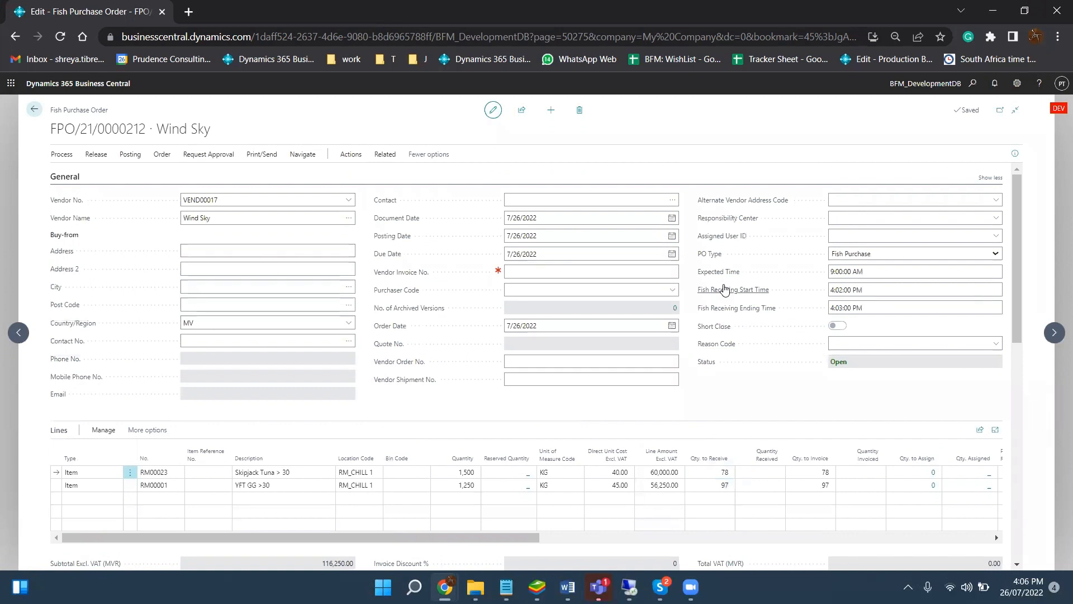
Open the order's Accepted Fish Buffer Master and examine the grade, temperature, checklist, weight and size details of the accepted fish.
left_click(357, 161)
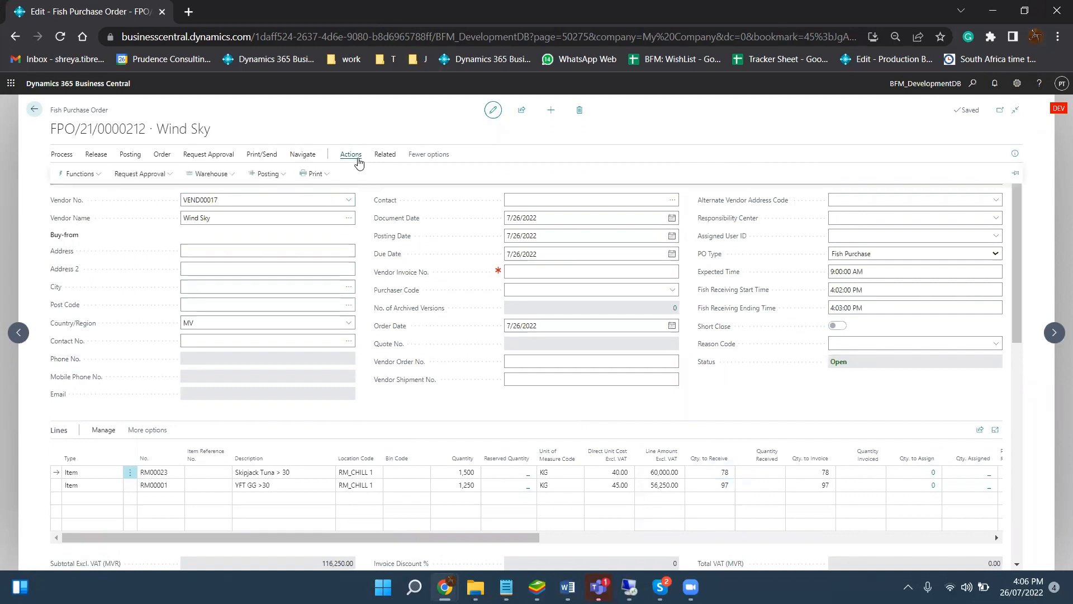
left_click(95, 179)
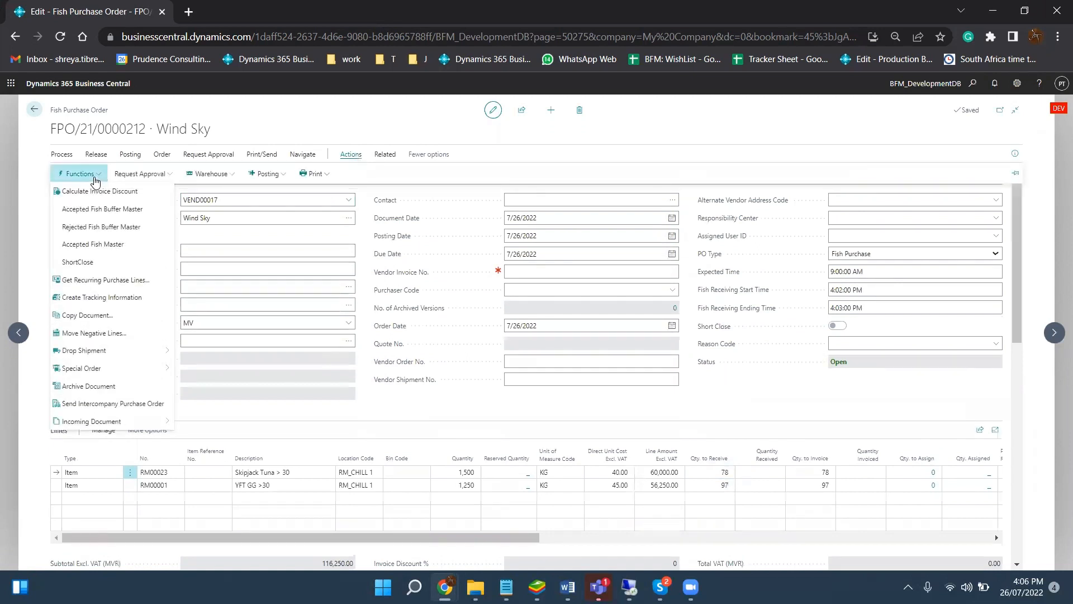
left_click(95, 215)
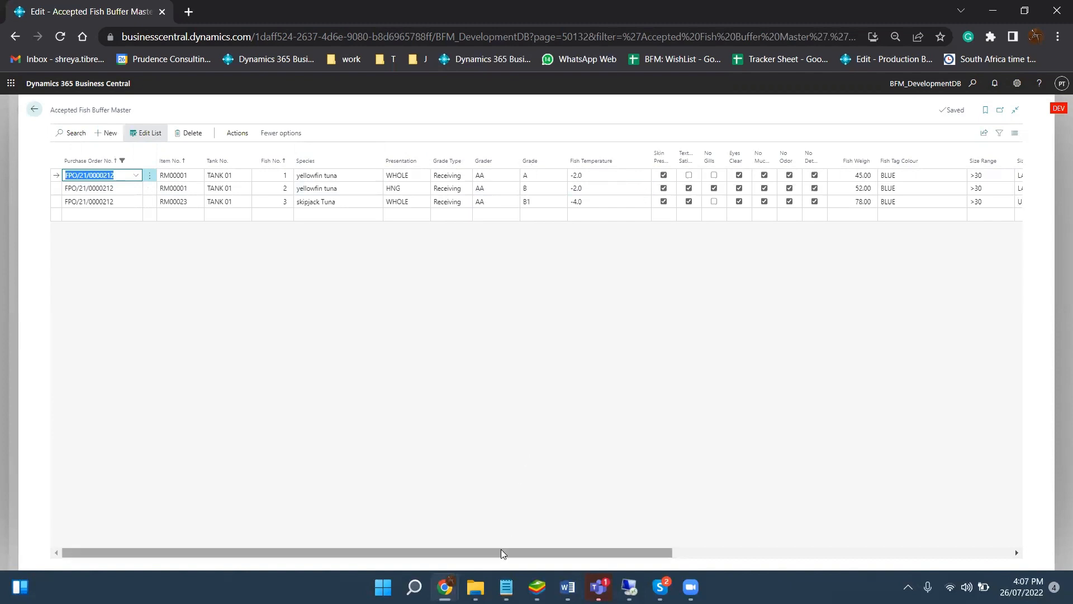
left_click_drag(502, 552, 618, 533)
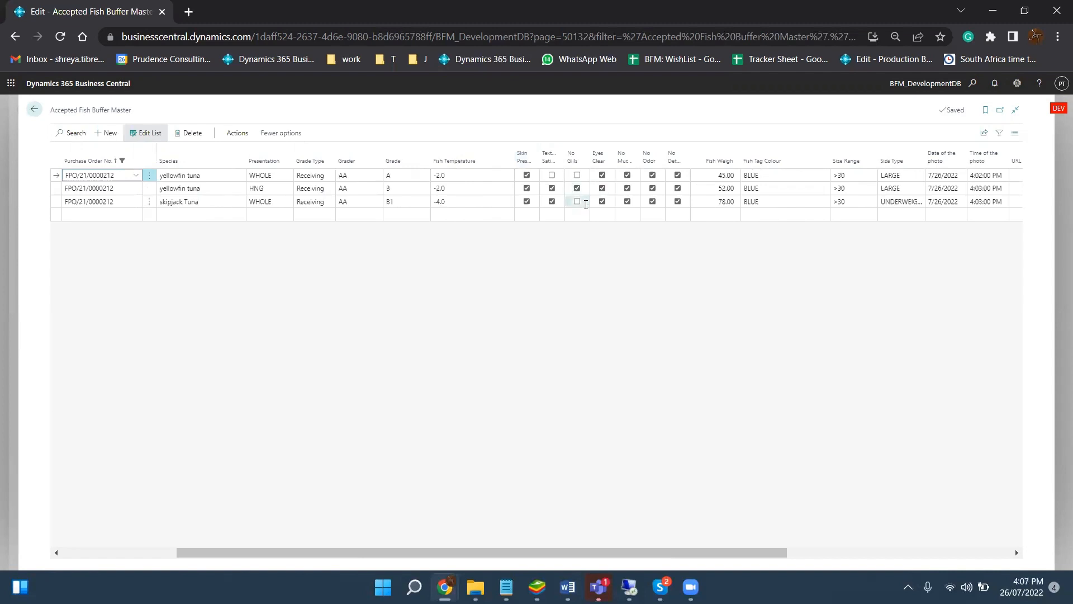
left_click_drag(520, 553, 575, 553)
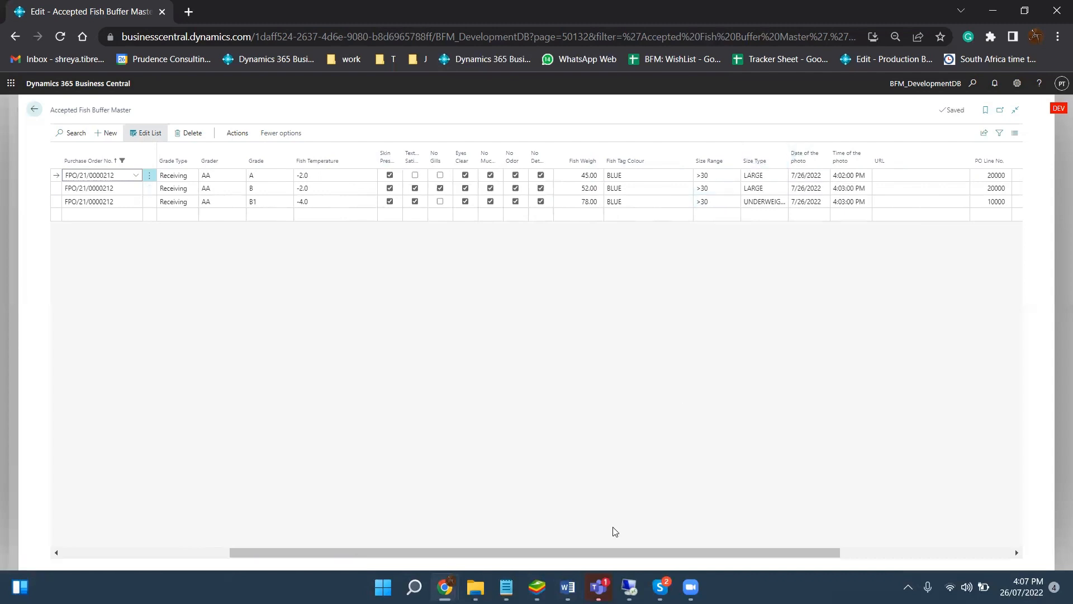
left_click_drag(611, 555, 864, 505)
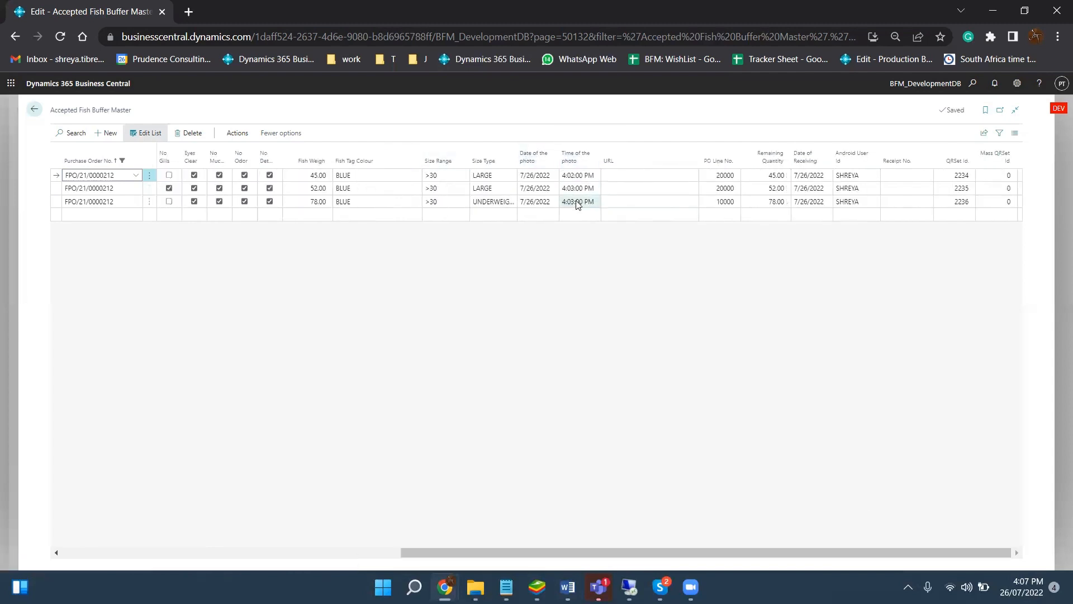
Examine the URL, PO Line No., QRSet Id and Mass QRSet Id columns of the accepted fish.
left_click(635, 177)
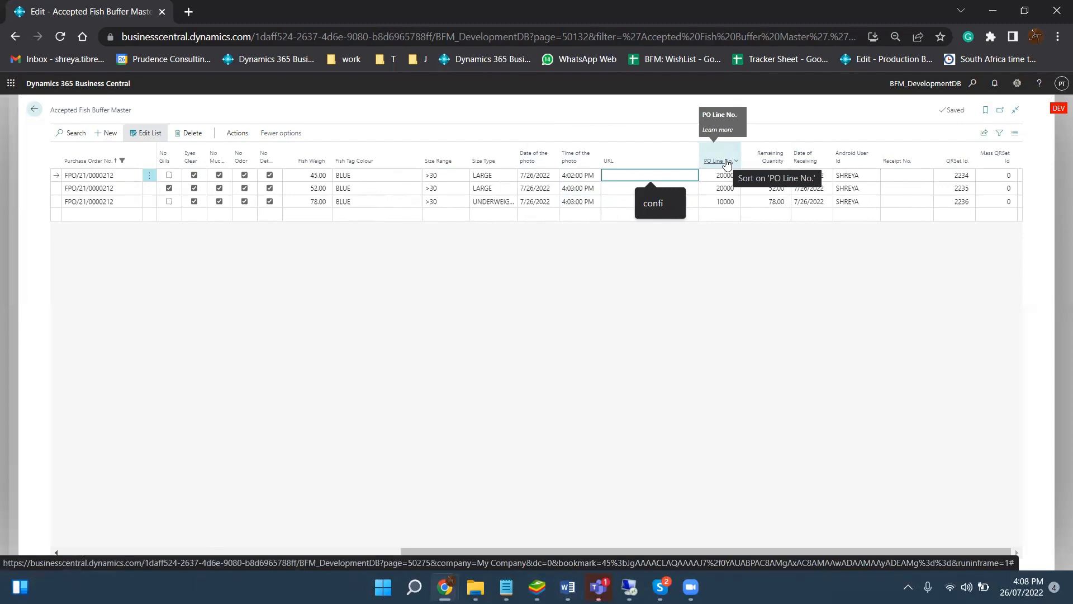
left_click(710, 293)
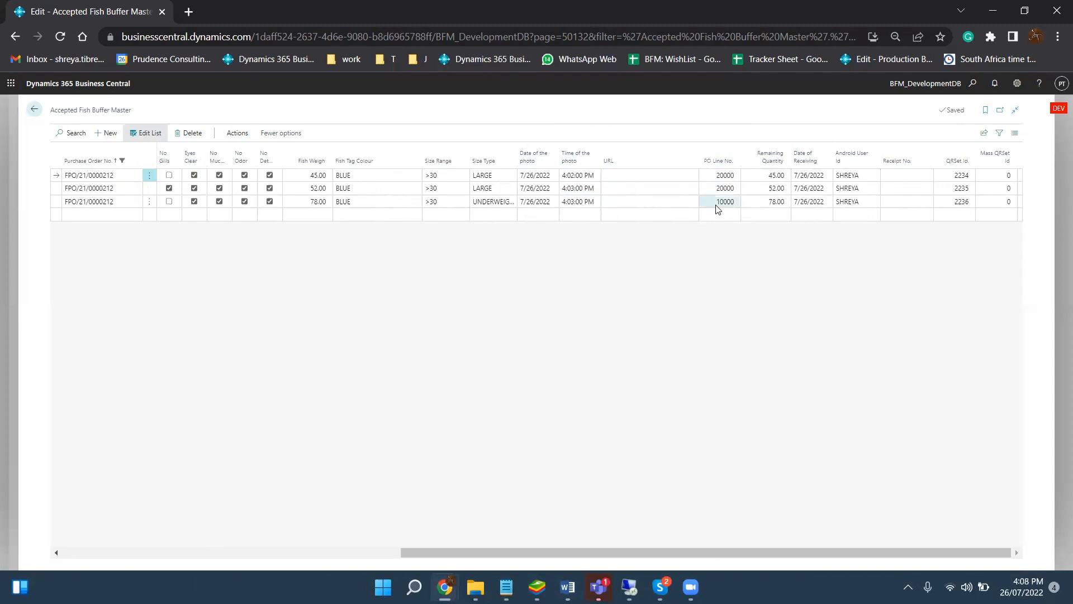
left_click(721, 202)
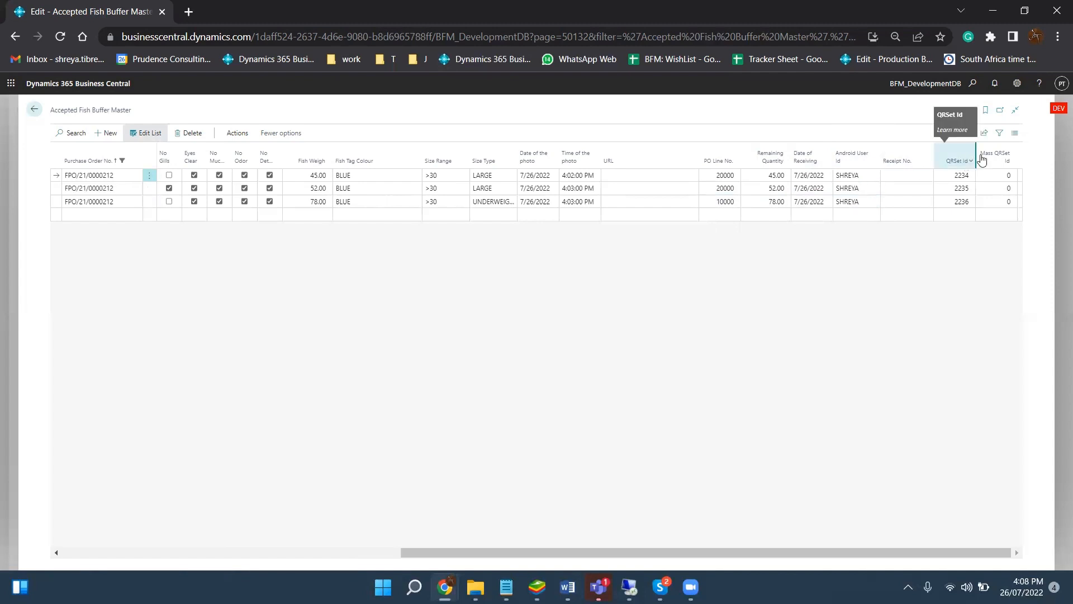
left_click(970, 201)
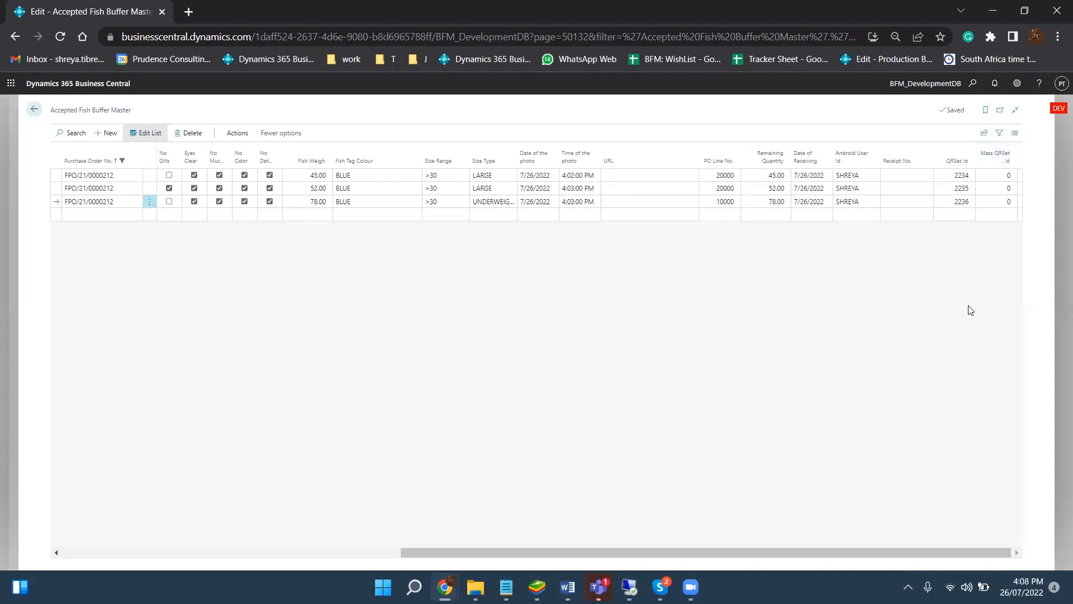
left_click_drag(746, 554, 328, 493)
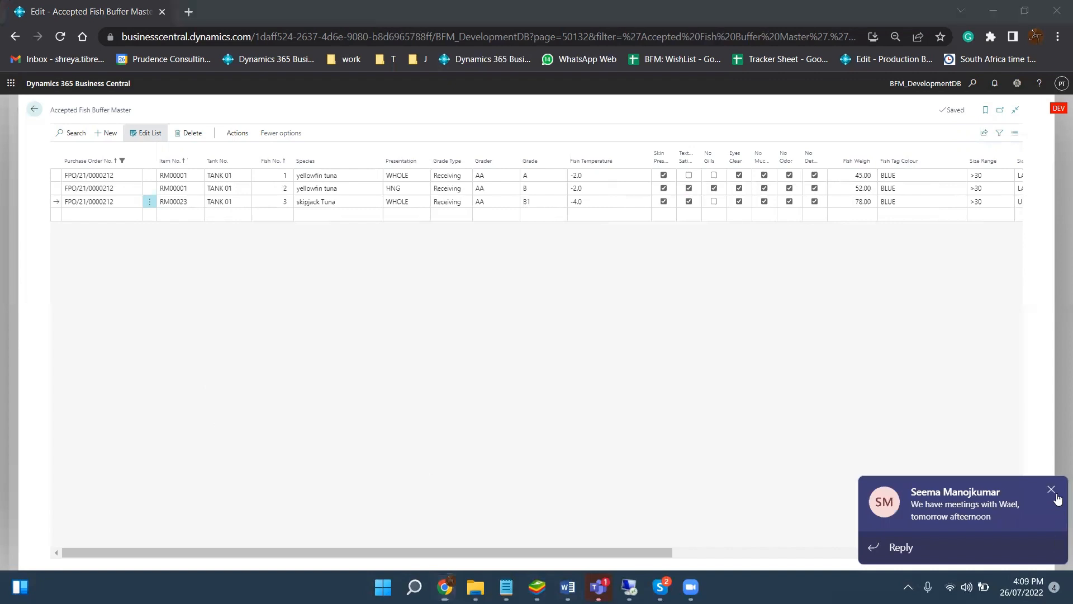
left_click(673, 554)
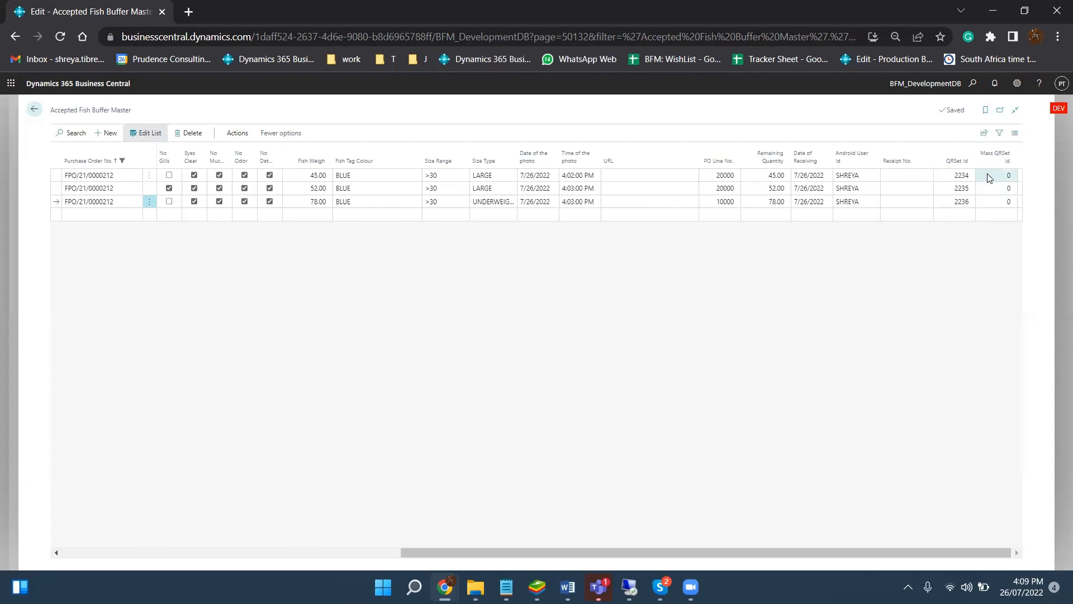
Return to the fish purchase order and review its line columns through to Mass QRSet Id.
left_click(35, 110)
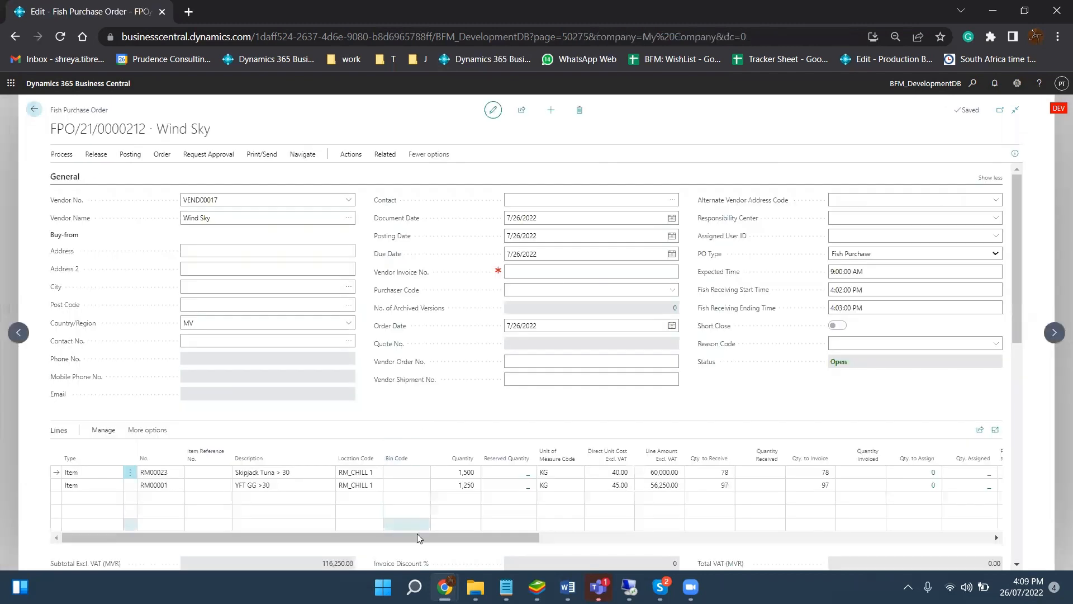
left_click_drag(418, 538, 959, 497)
scroll(687, 405, "down", 2)
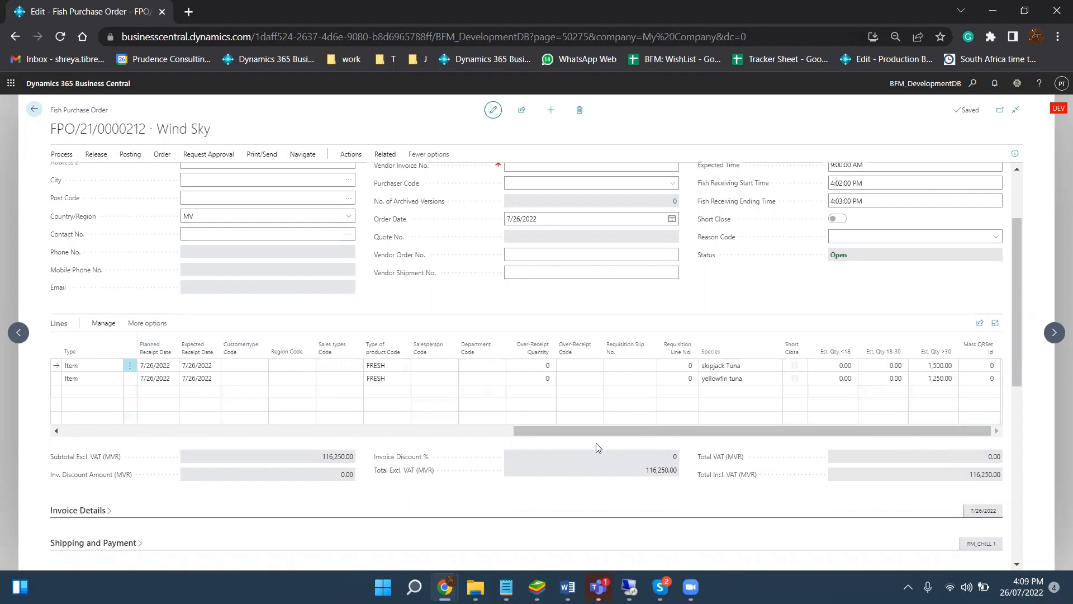
left_click_drag(607, 438, 156, 432)
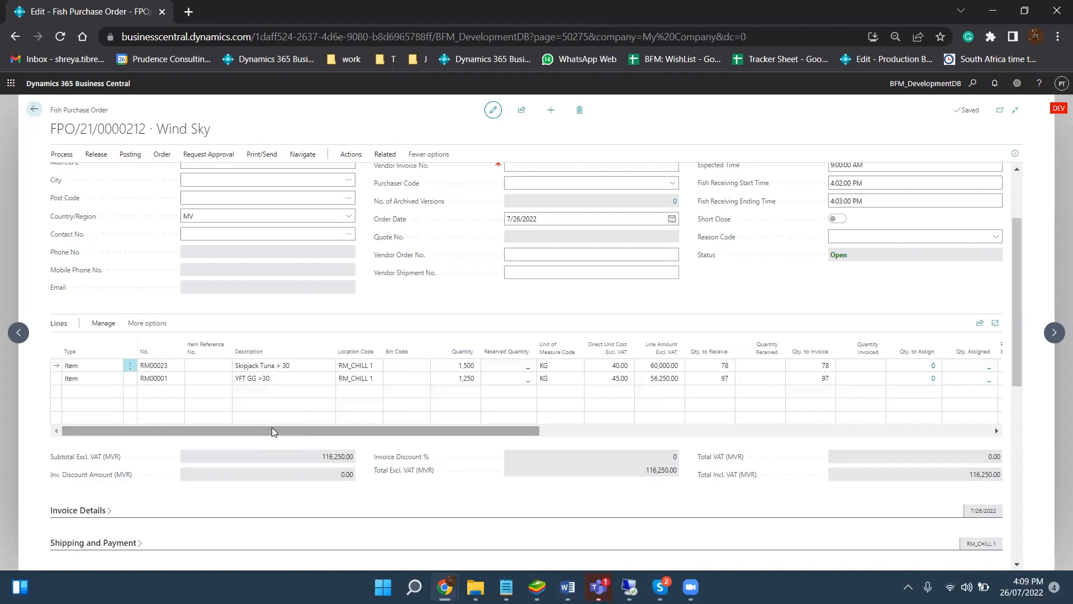
Open the order's Rejected Fish Buffer Master at full width, examine the rejected fish's details, and close the purchase order.
left_click(347, 158)
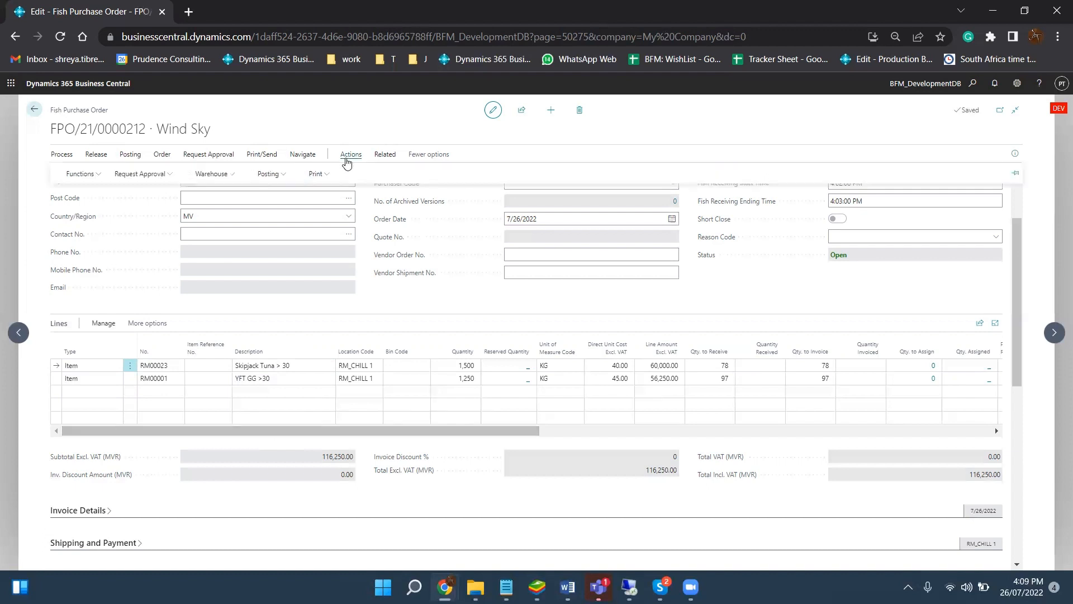
left_click(98, 174)
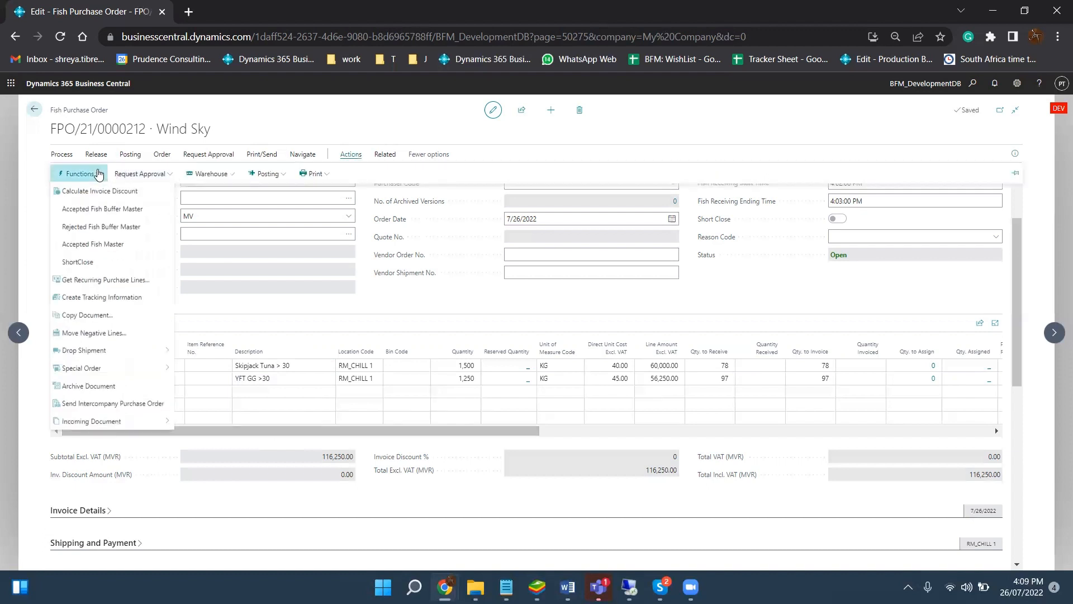
left_click(101, 228)
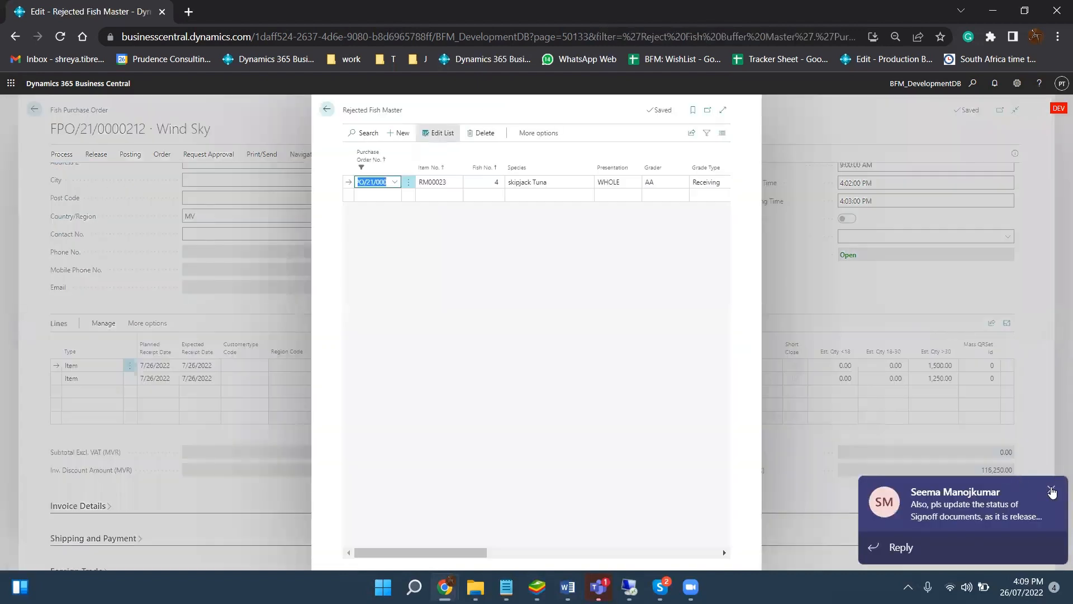
left_click(1051, 489)
left_click(723, 109)
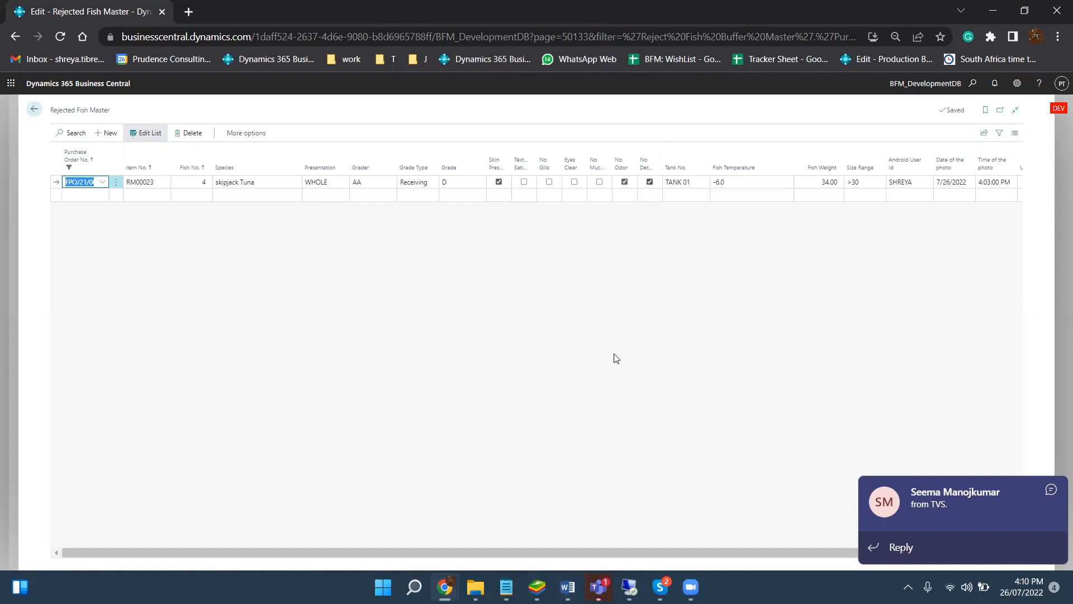
left_click_drag(627, 557, 710, 553)
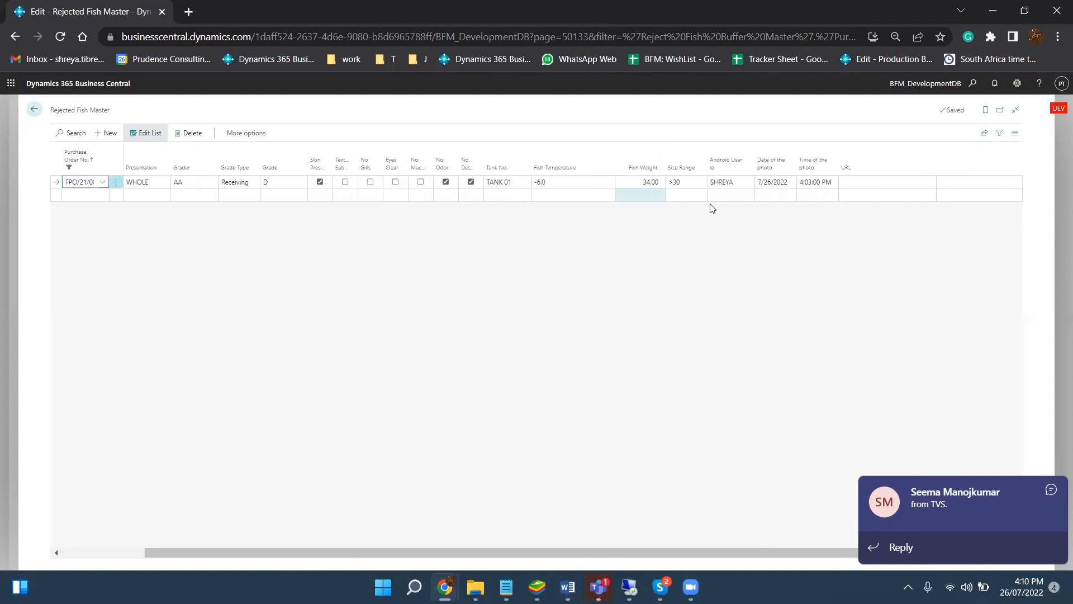
left_click(39, 114)
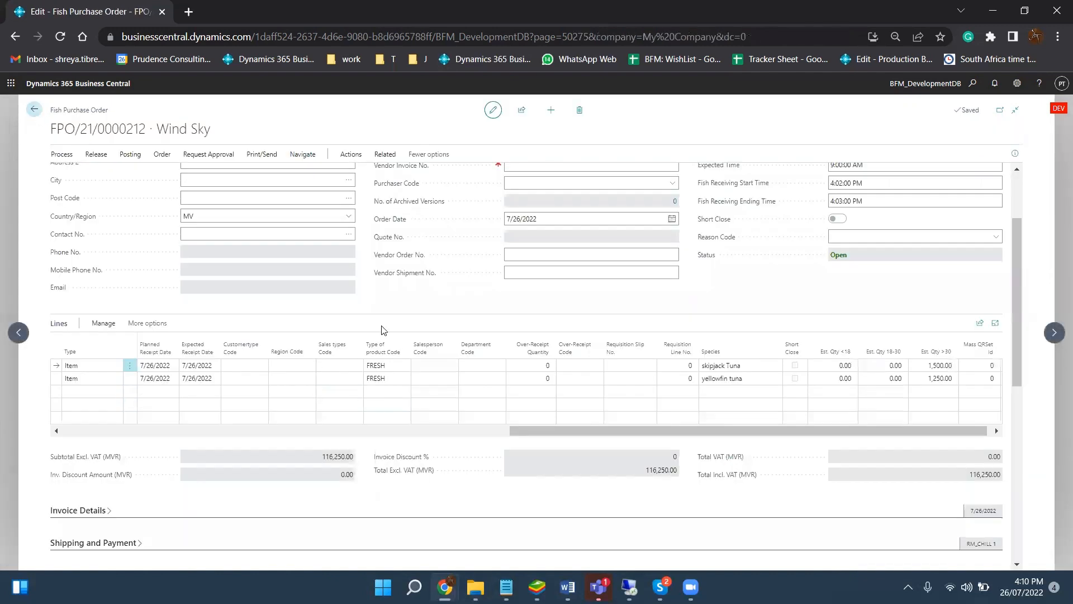
left_click(34, 110)
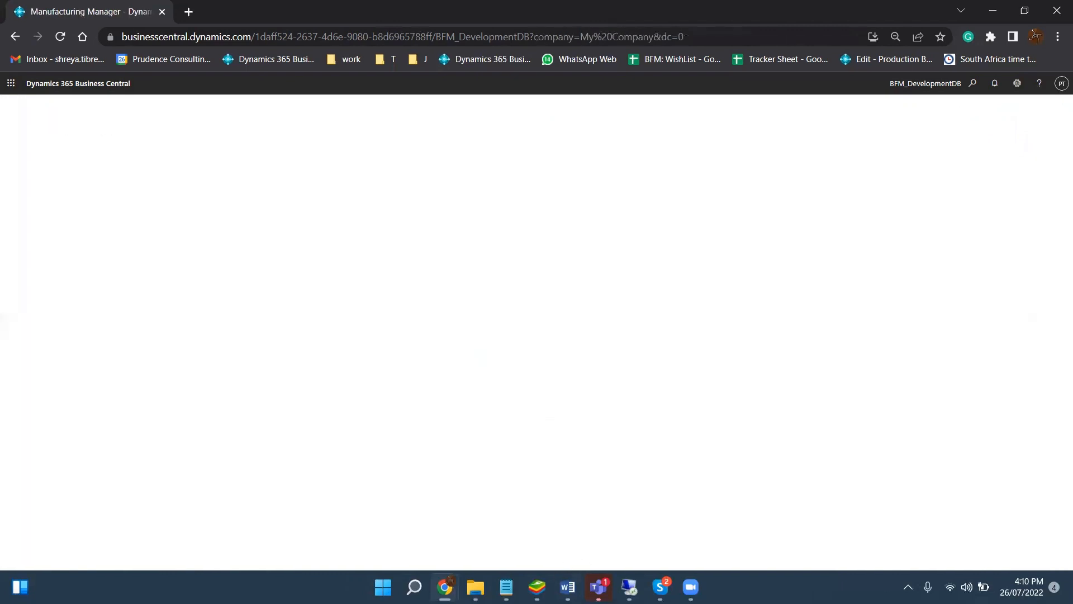
Switch to the receiving app in BlueStacks and post the Wind Sky purchase order.
left_click(537, 587)
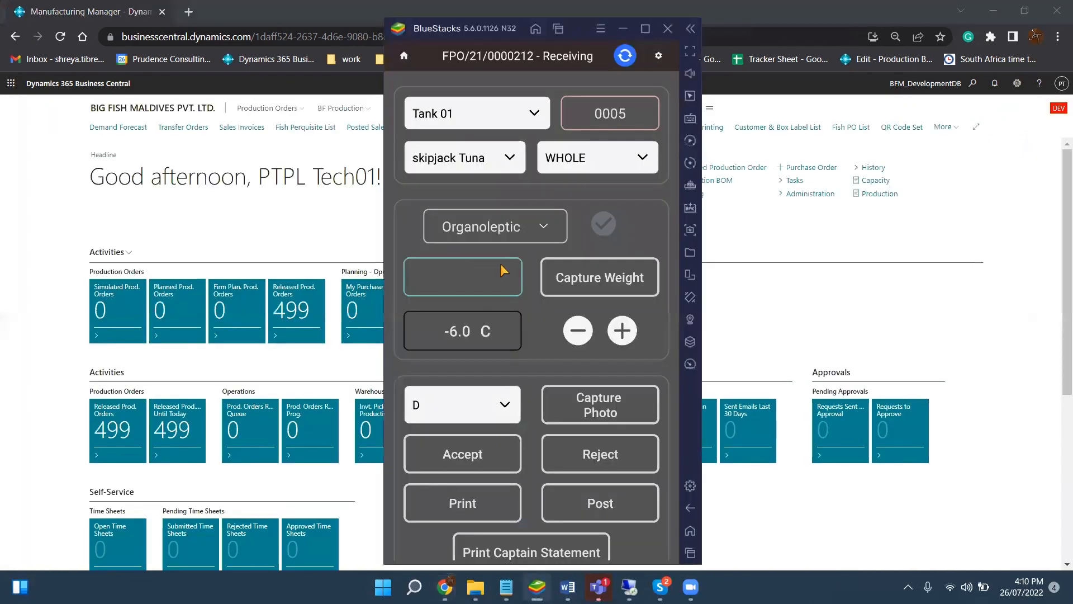
left_click(592, 508)
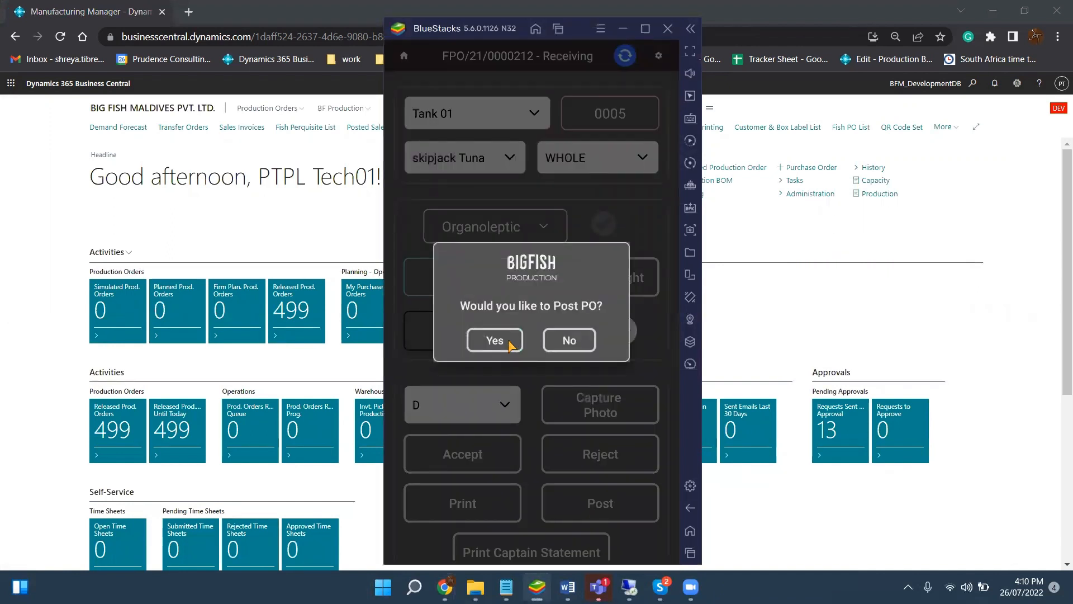
left_click(508, 340)
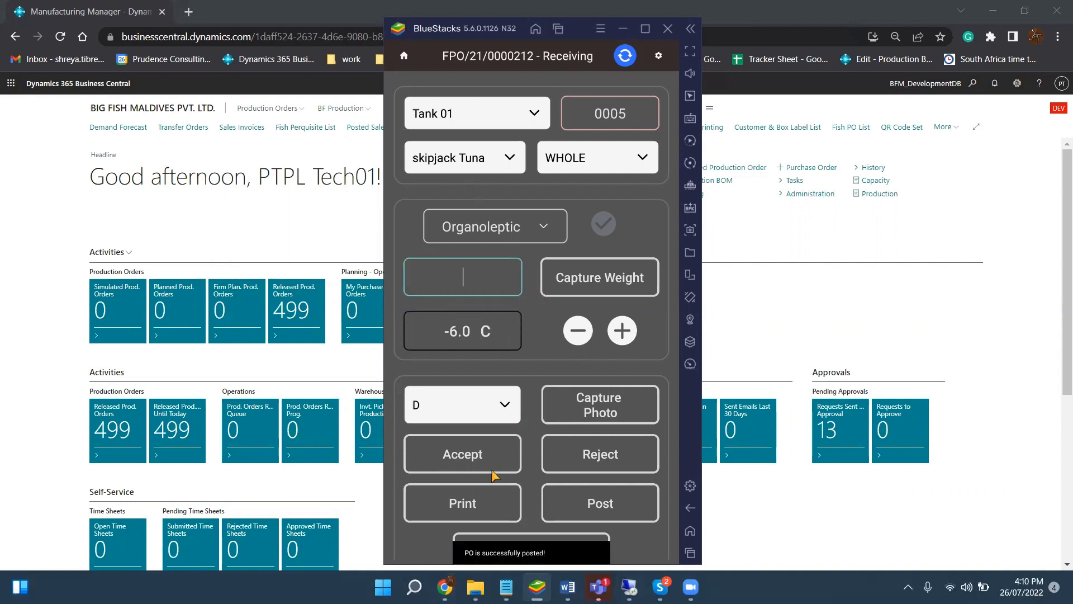
Switch back to Business Central and open the Fish PO List.
left_click(855, 220)
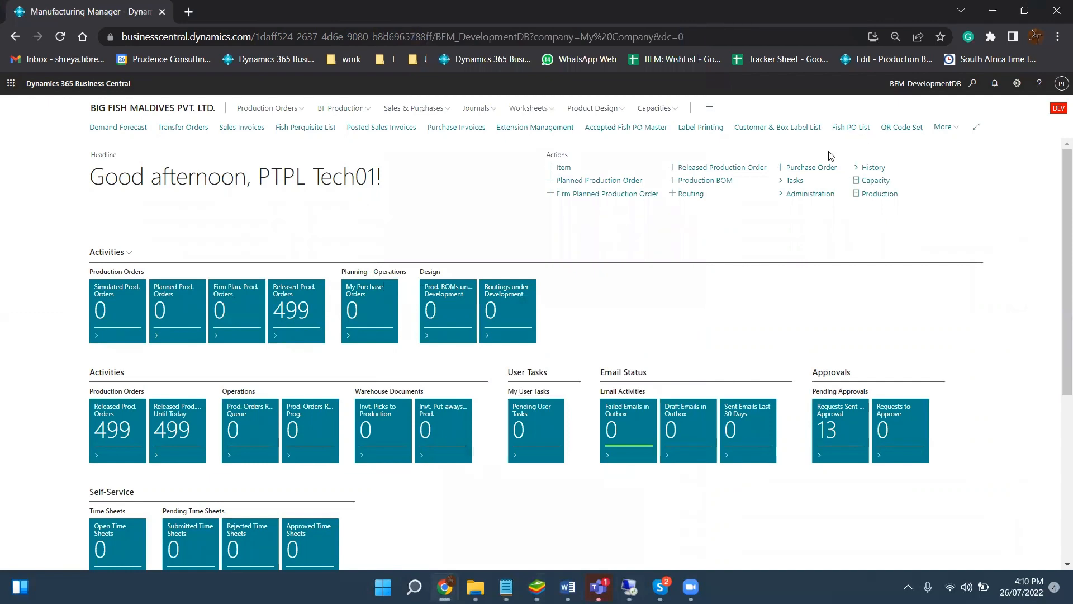
left_click(859, 130)
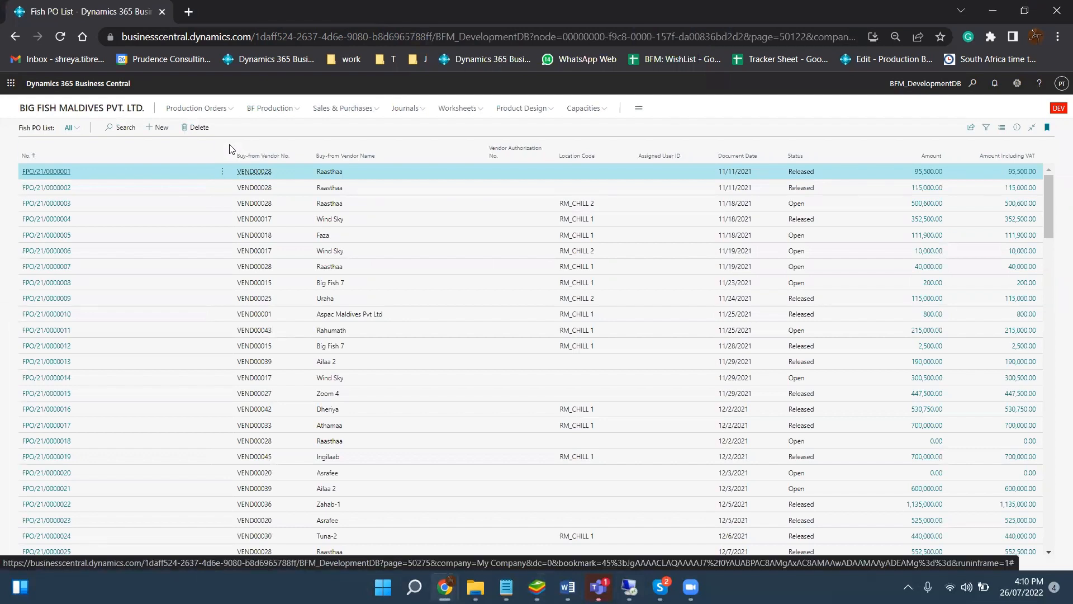
Search the Fish PO List for "wind", open the Wind Sky order dated 7/26/2022, and check the Quantity Received on its lines.
left_click(109, 130)
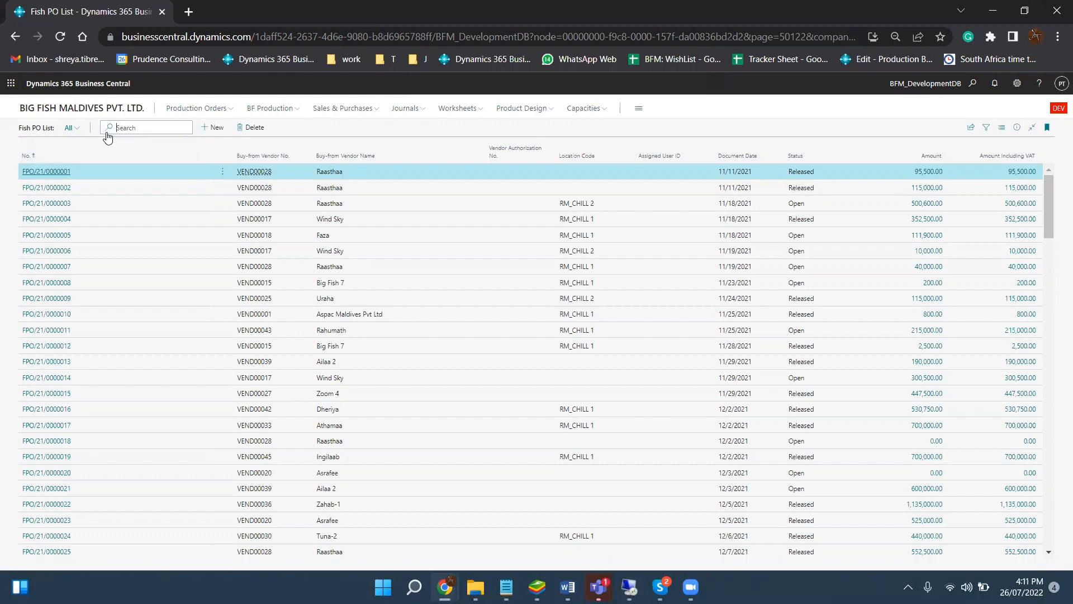
type("wind")
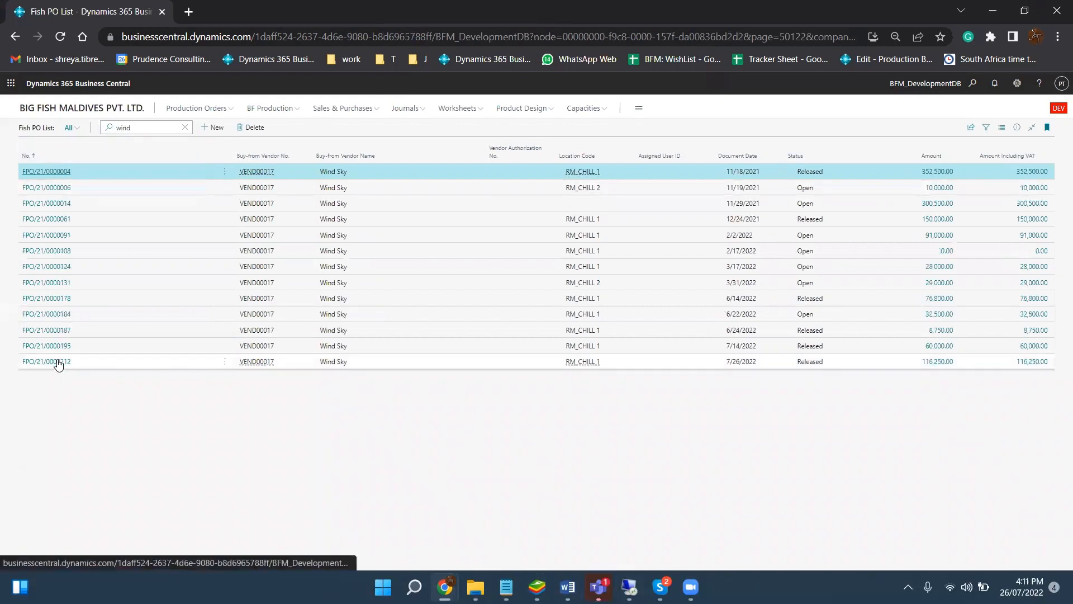
left_click(59, 362)
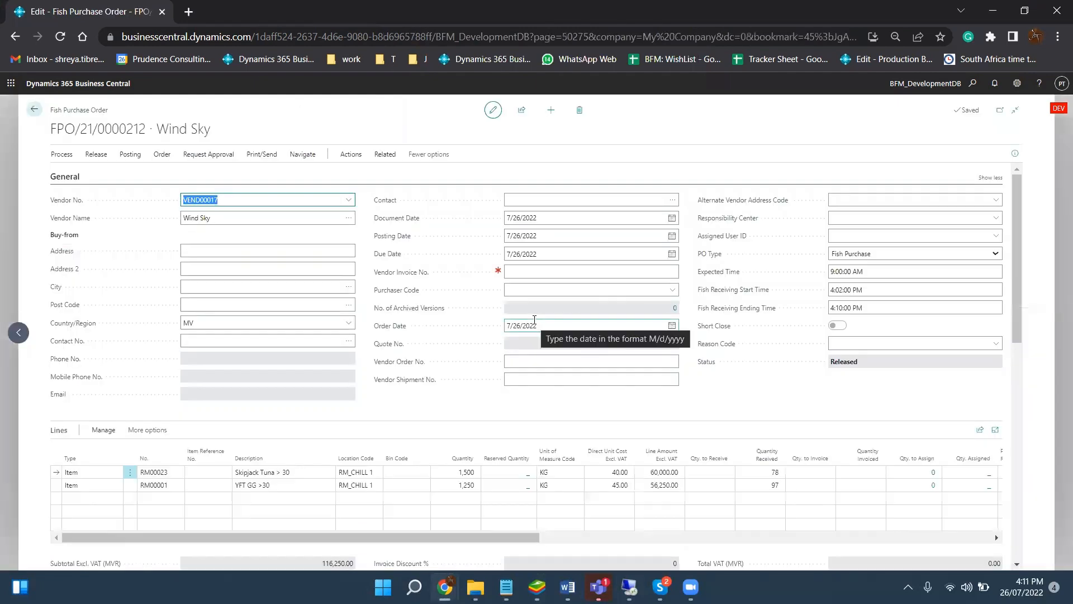
scroll(531, 324, "down", 2)
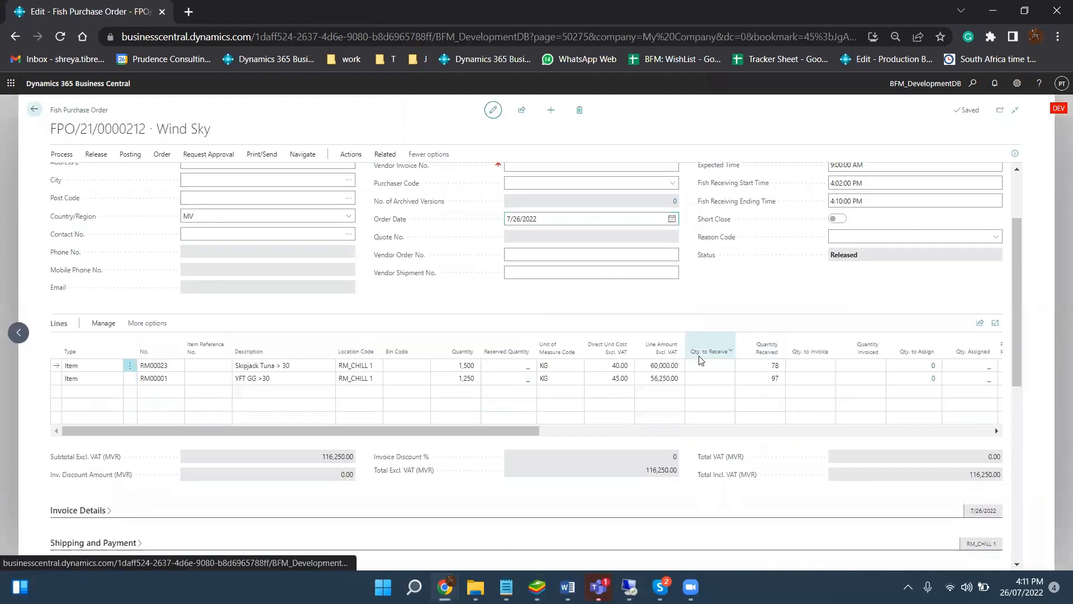
left_click(749, 379)
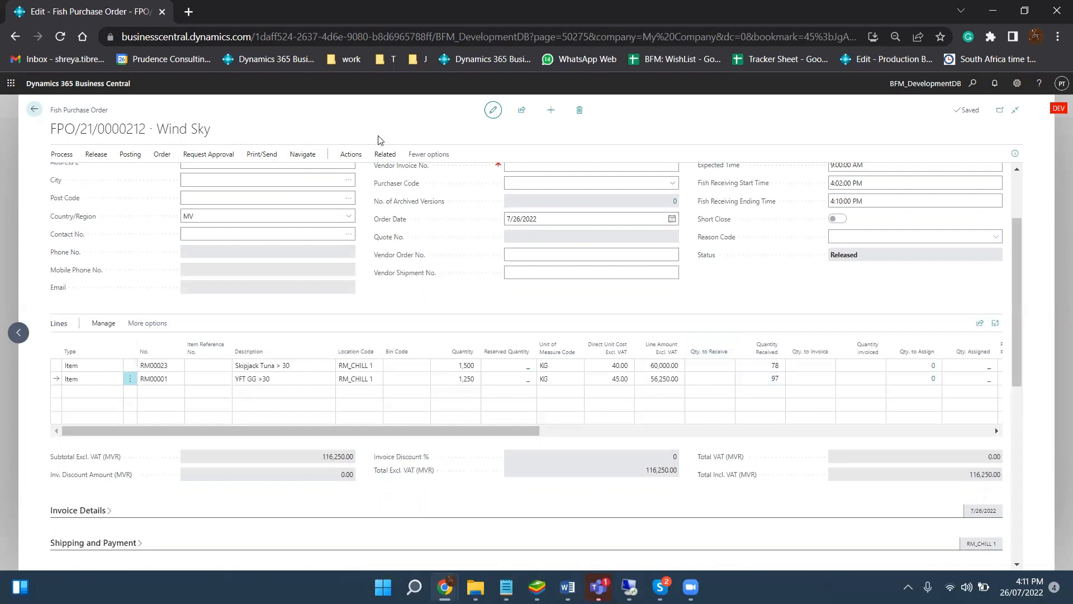
Open the order's Accepted Fish Master and examine the accepted fish's details across all columns through to Mass QRSet Id.
left_click(351, 155)
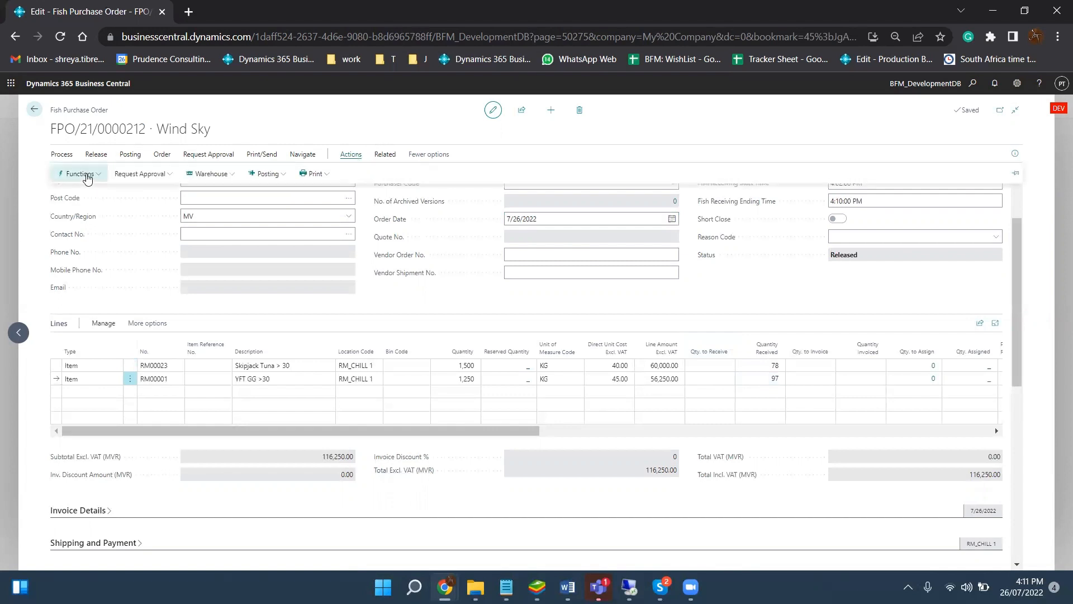
left_click(82, 174)
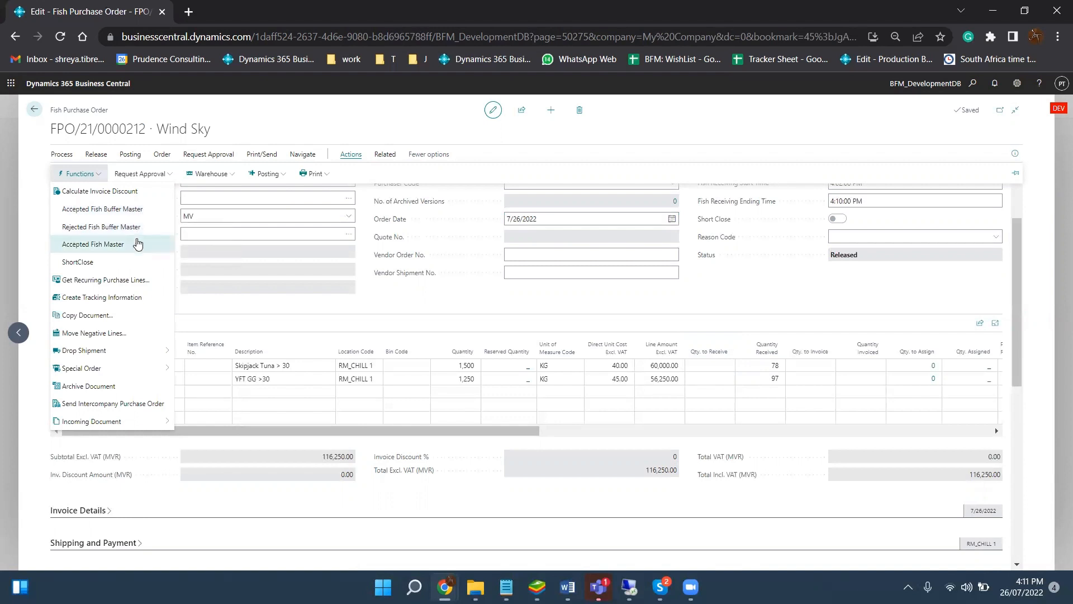
left_click(137, 244)
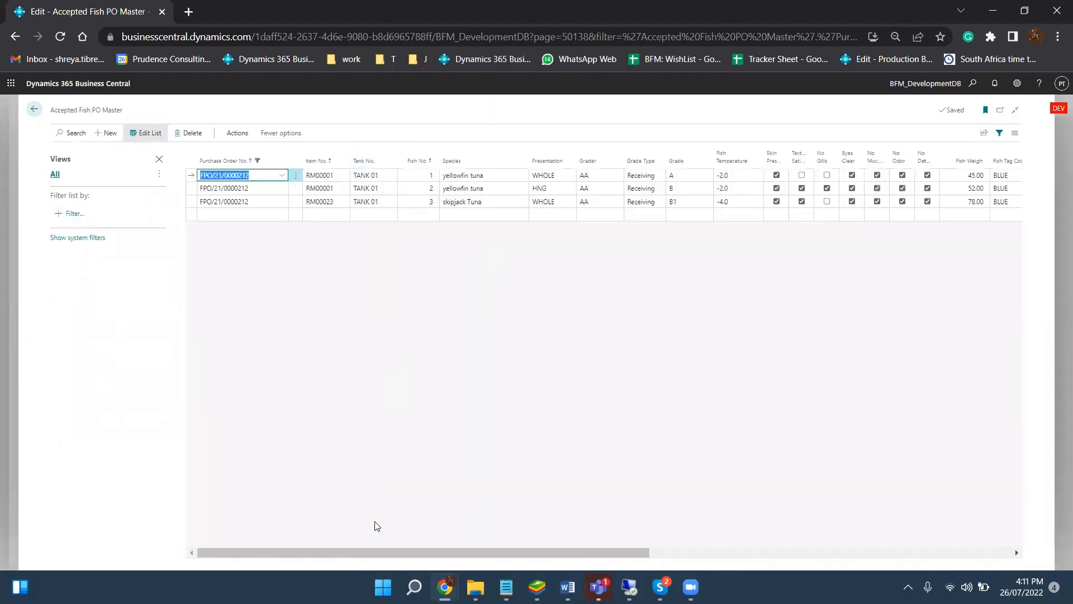
left_click(368, 552)
scroll(988, 503, "right", 6)
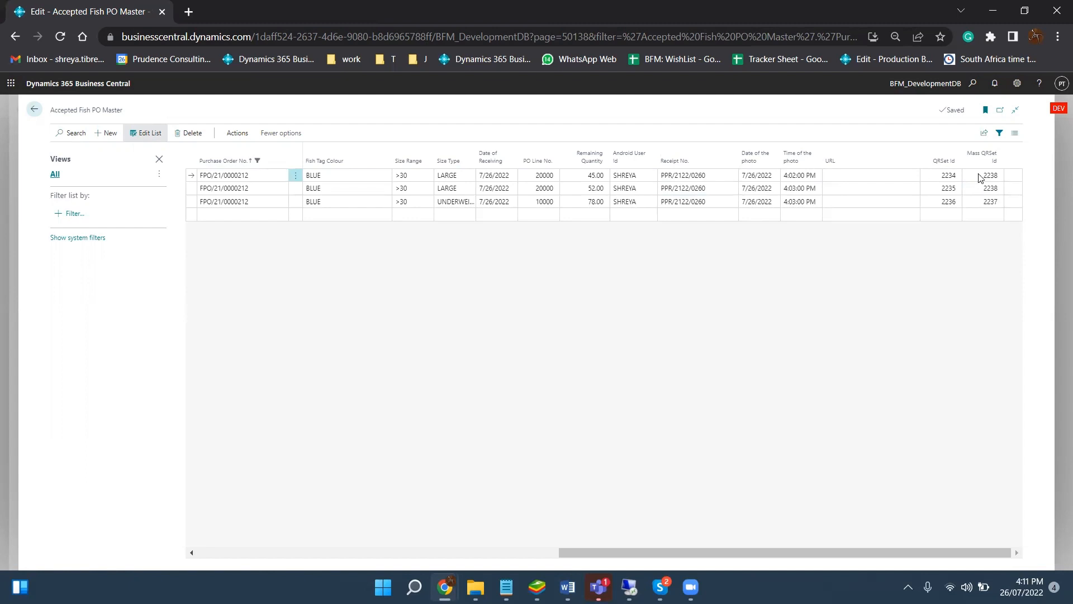
left_click(984, 192)
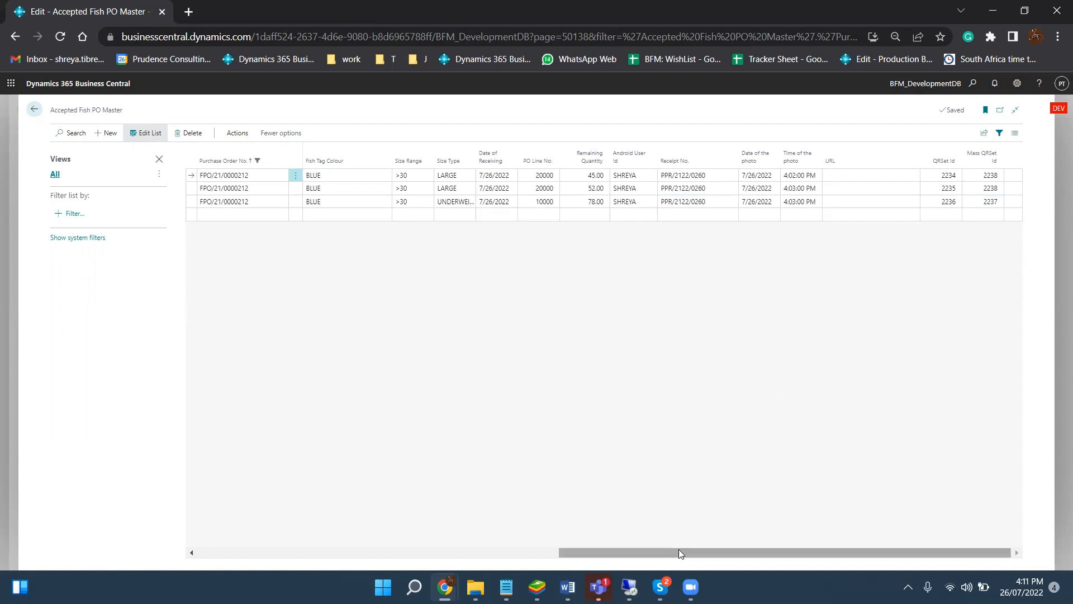
left_click(480, 553)
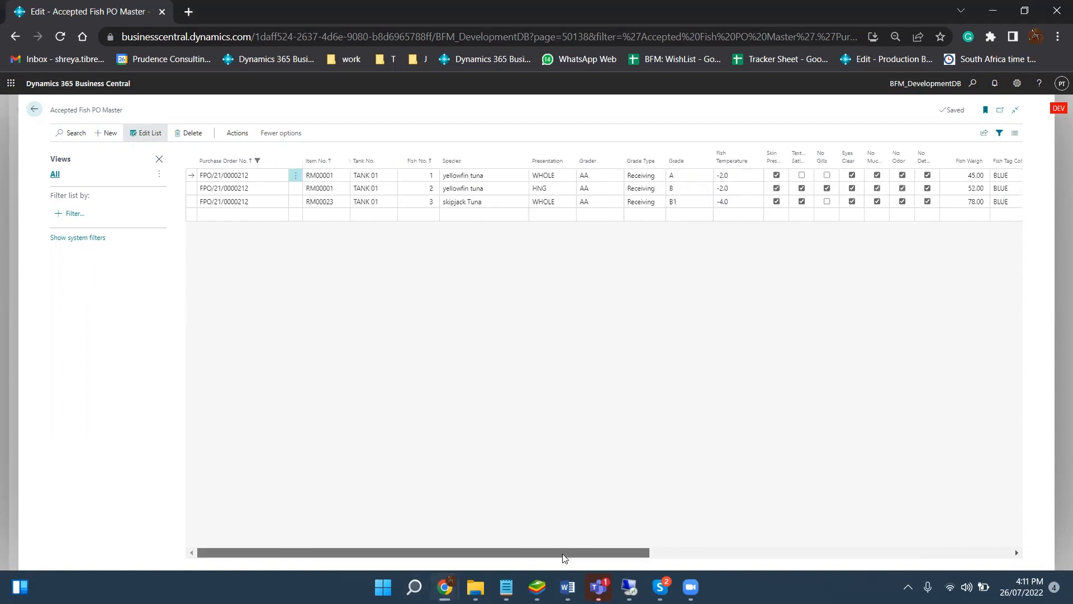
left_click(922, 552)
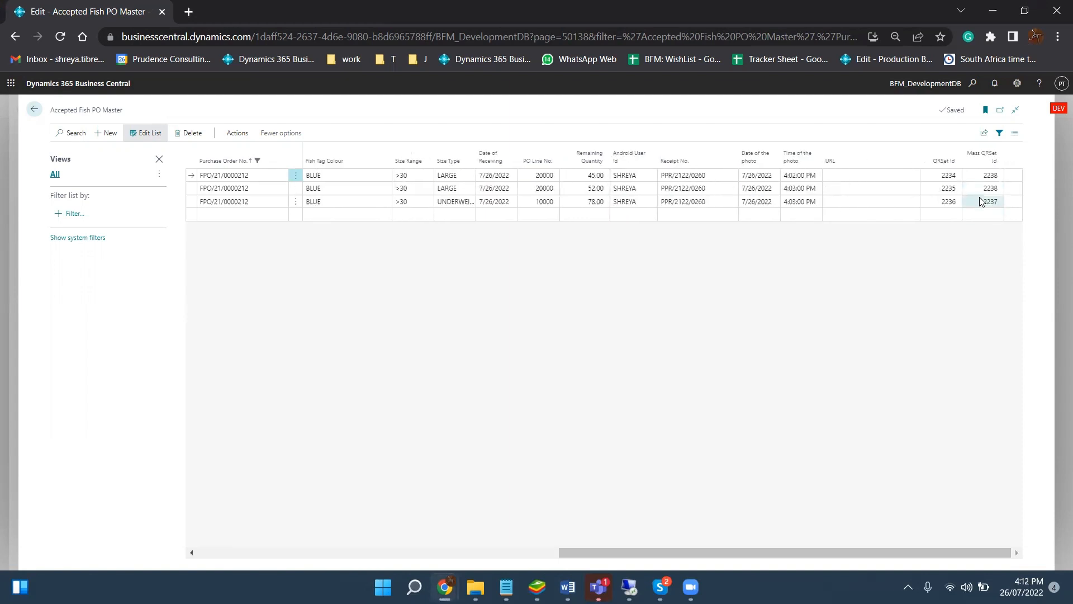
Close the Accepted Fish PO Master and the purchase order, return to the home page, and open Item Ledger Entries.
left_click(34, 110)
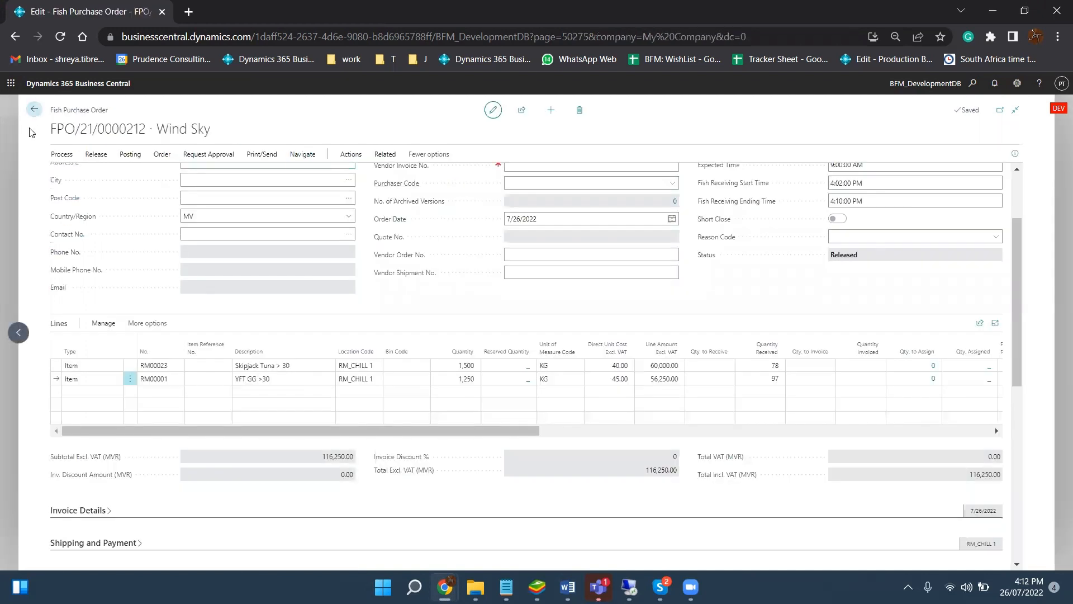
left_click(35, 111)
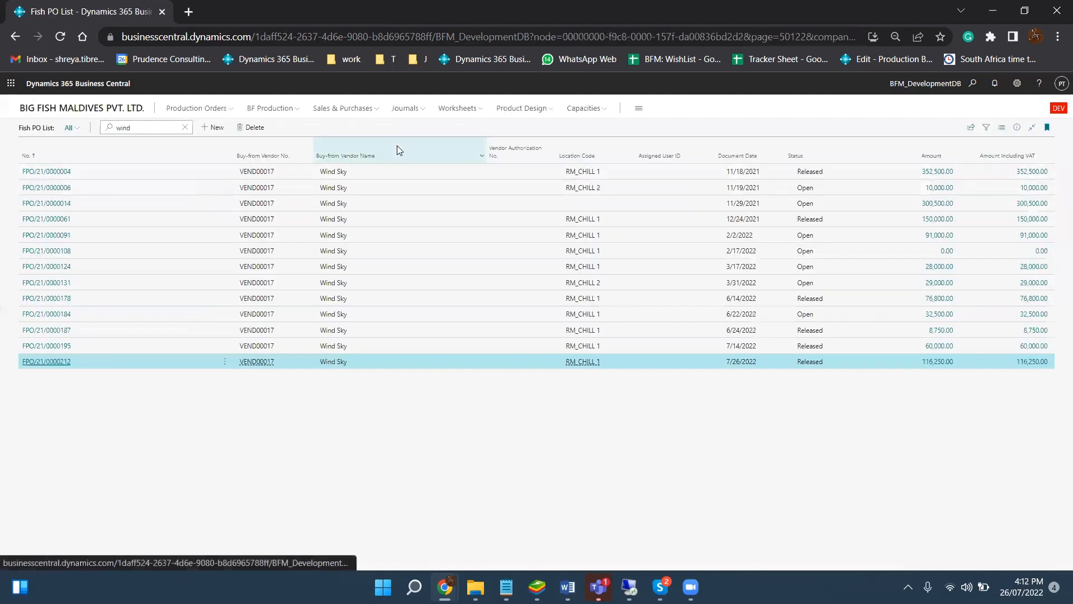
left_click(138, 110)
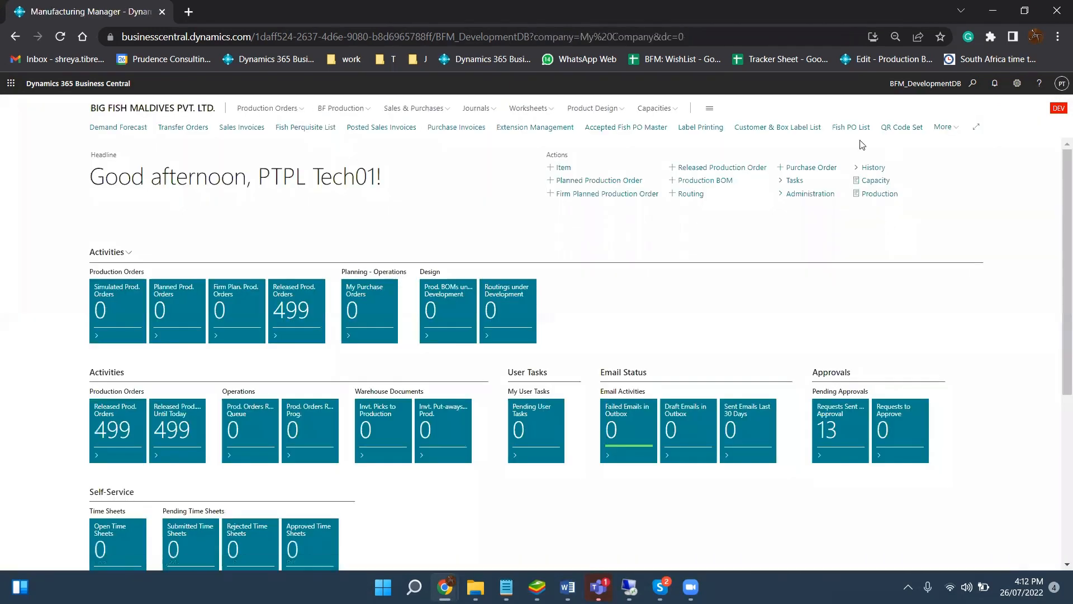
left_click(944, 128)
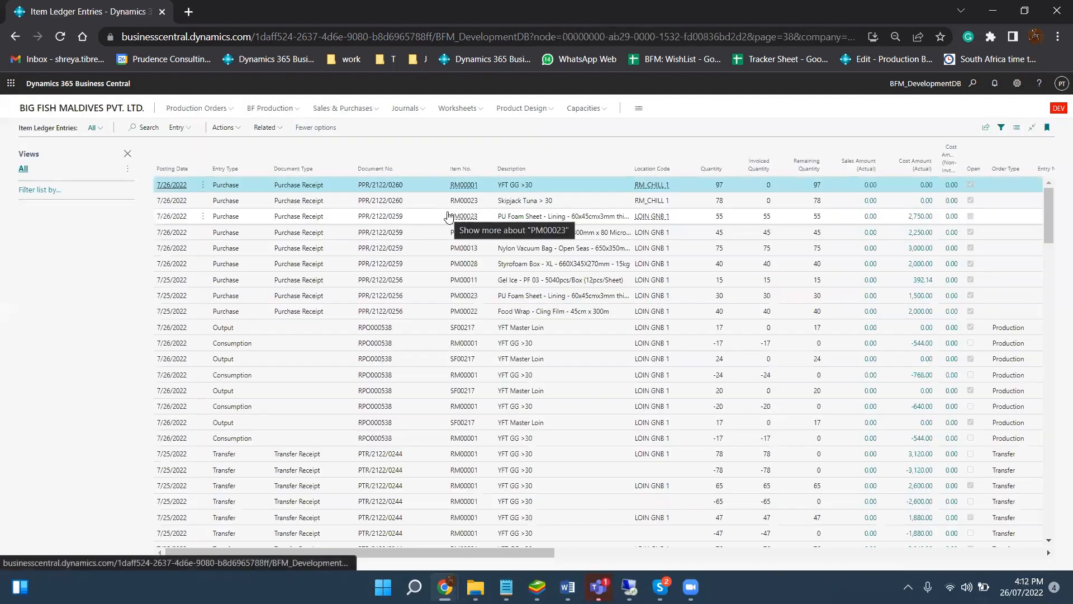
Examine the YFT GG >30 and Skipjack Tuna > 30 purchase receipt entries, including their quantities and QRSet Id values.
left_click(403, 197)
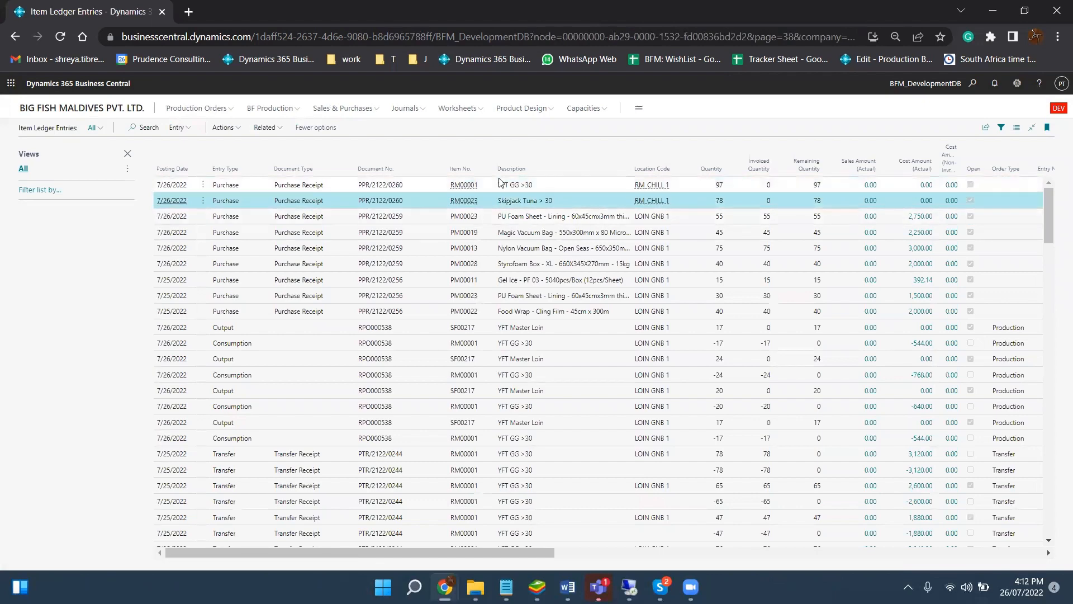
left_click_drag(412, 555, 481, 547)
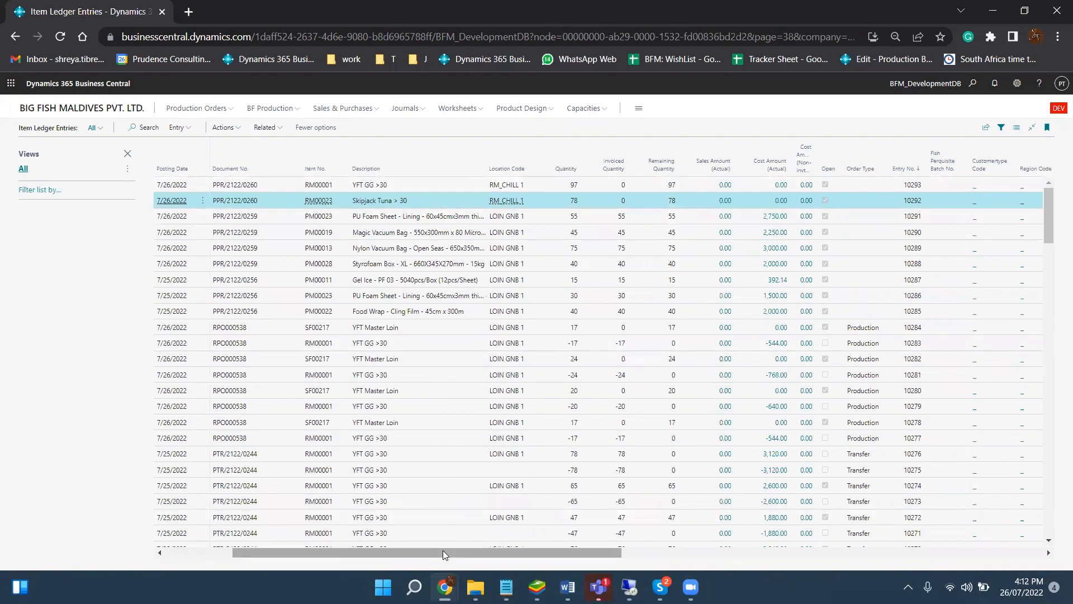
left_click_drag(442, 551, 635, 543)
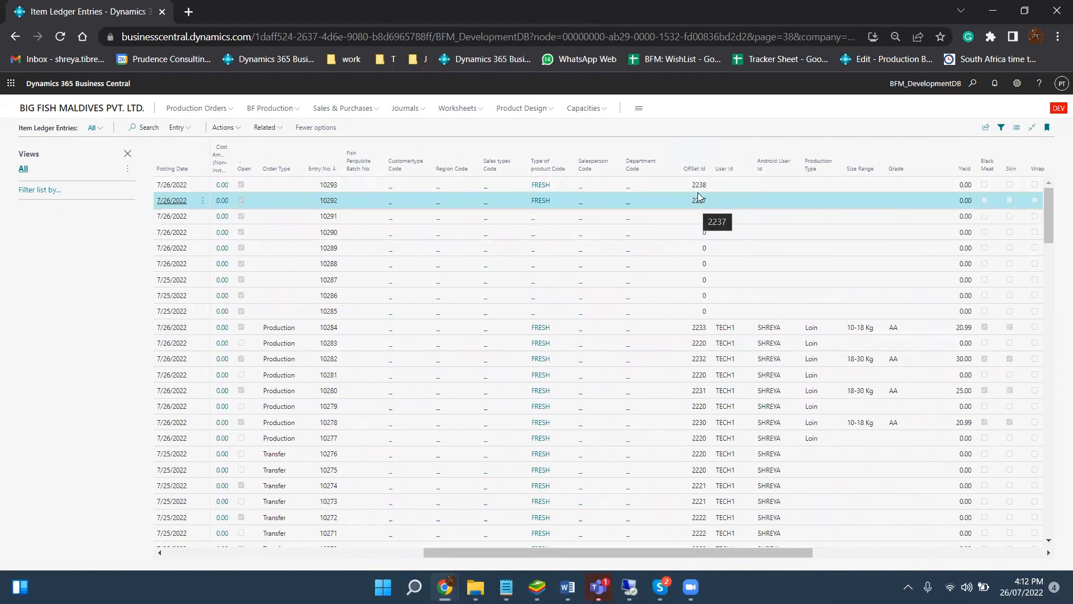
left_click(701, 188)
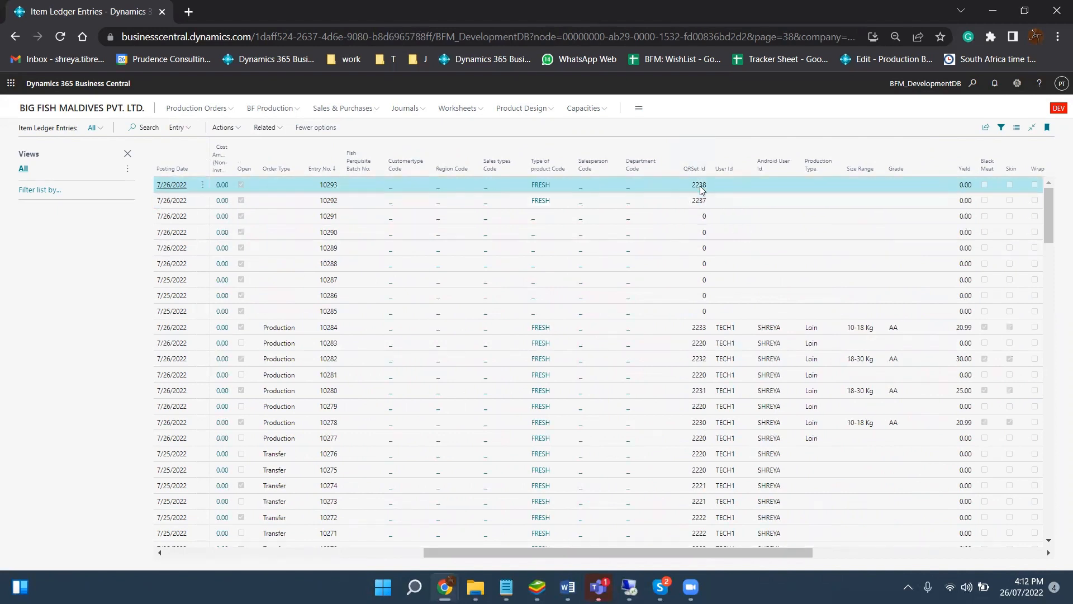
left_click(699, 200)
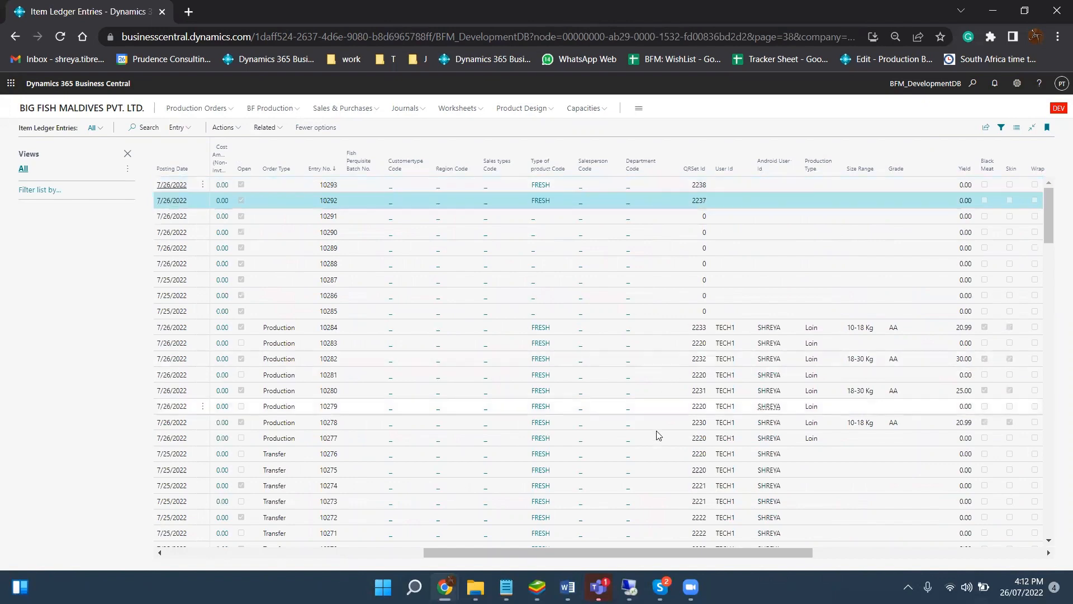
left_click(247, 552)
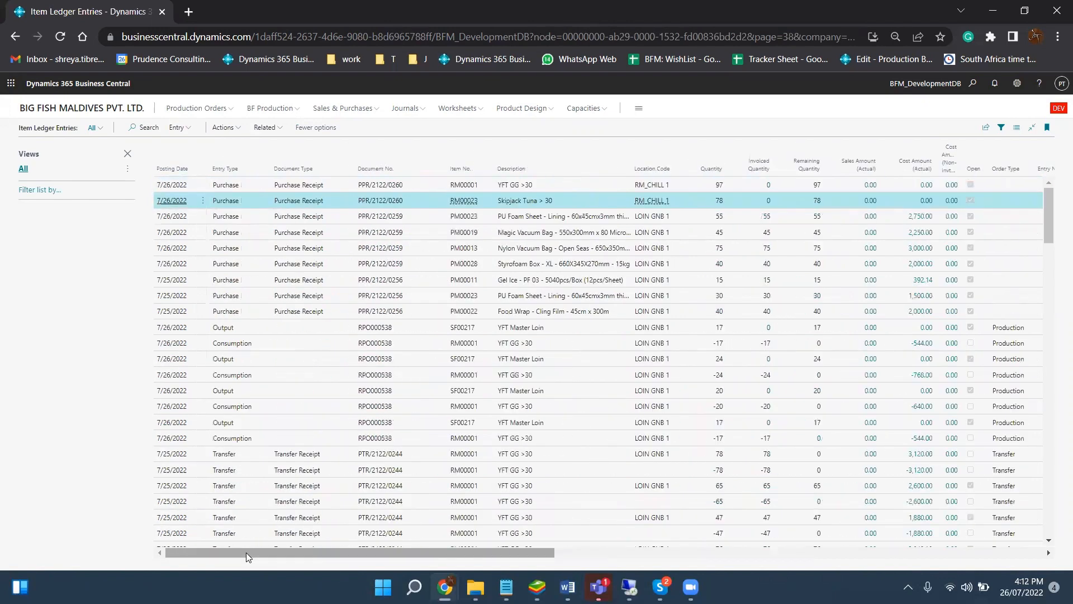